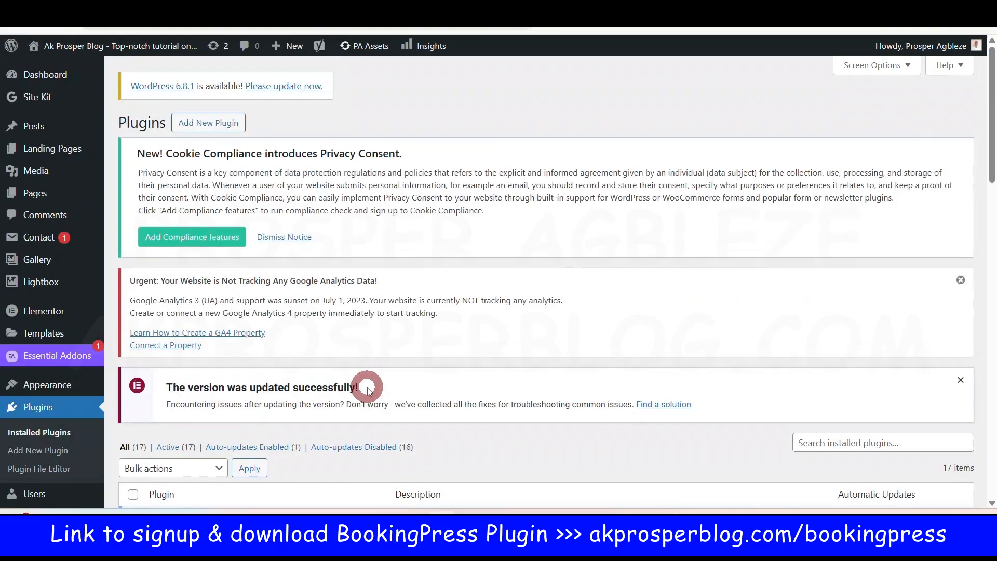
Step: Scroll through the Installed Plugins list showing the 17 active plugins
scroll(669, 340, down, 2)
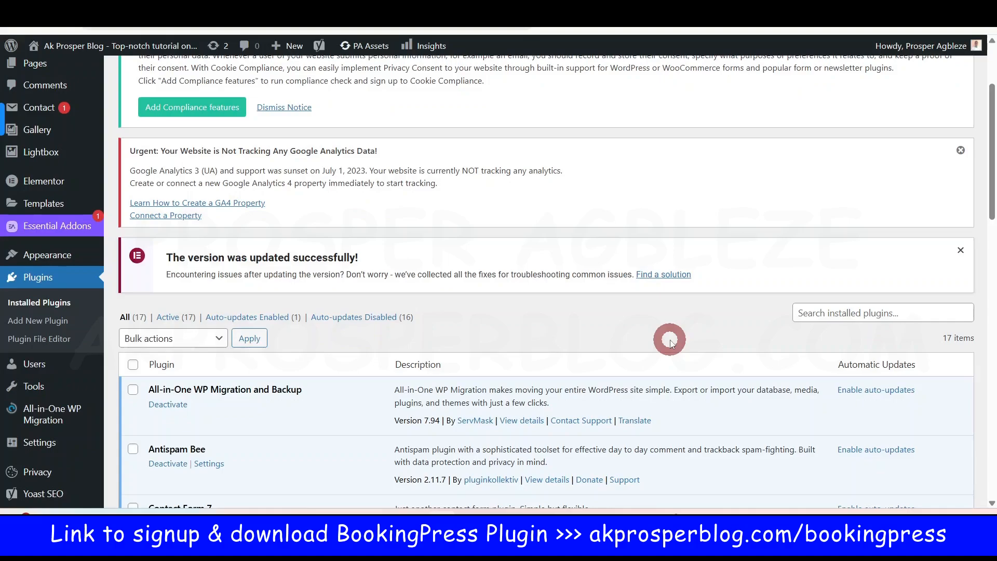
scroll(670, 342, up, 2)
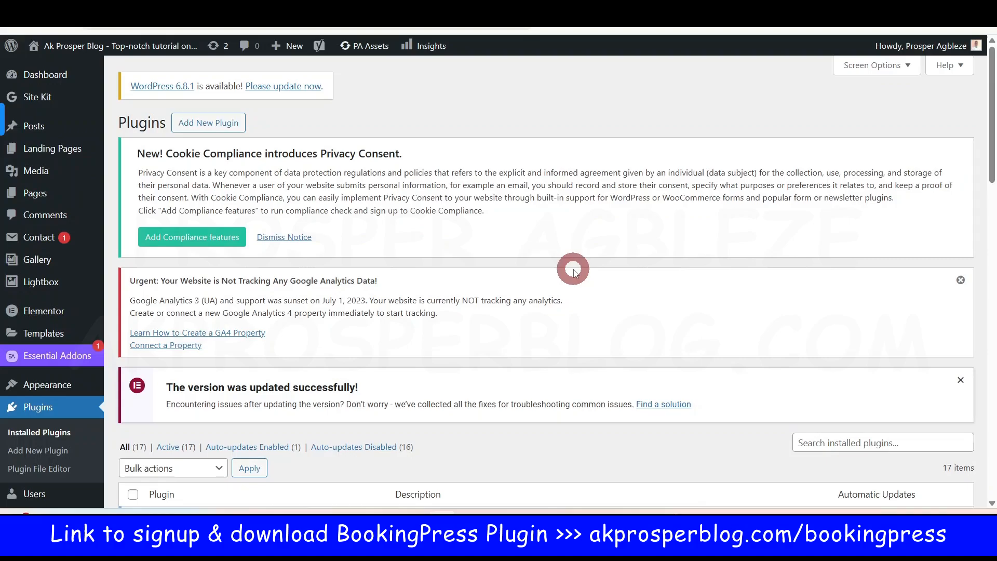
Step: Upload bookingpress-appointment-booking_1.1.32.zip through Upload Plugin and install it
click(209, 123)
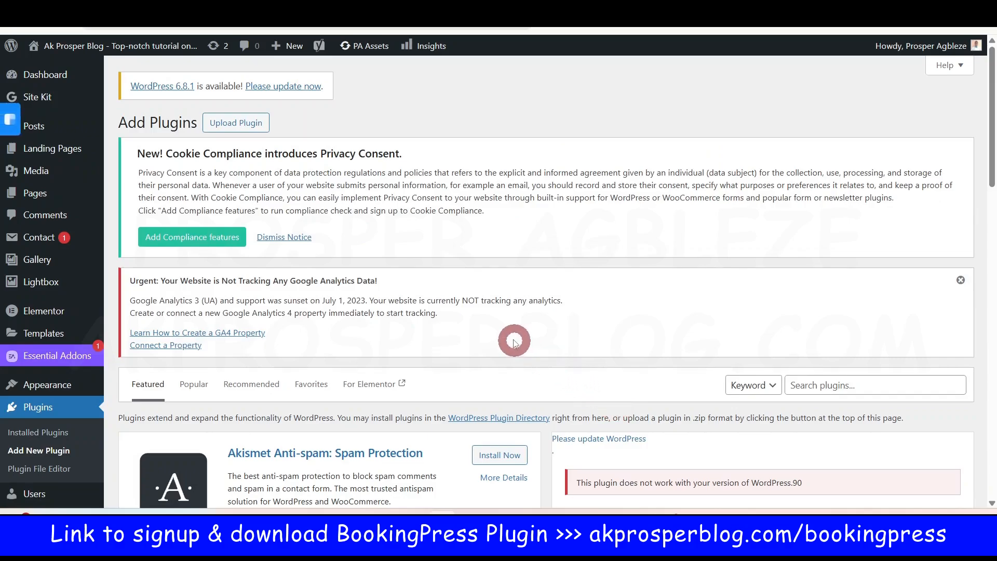
click(239, 130)
click(460, 473)
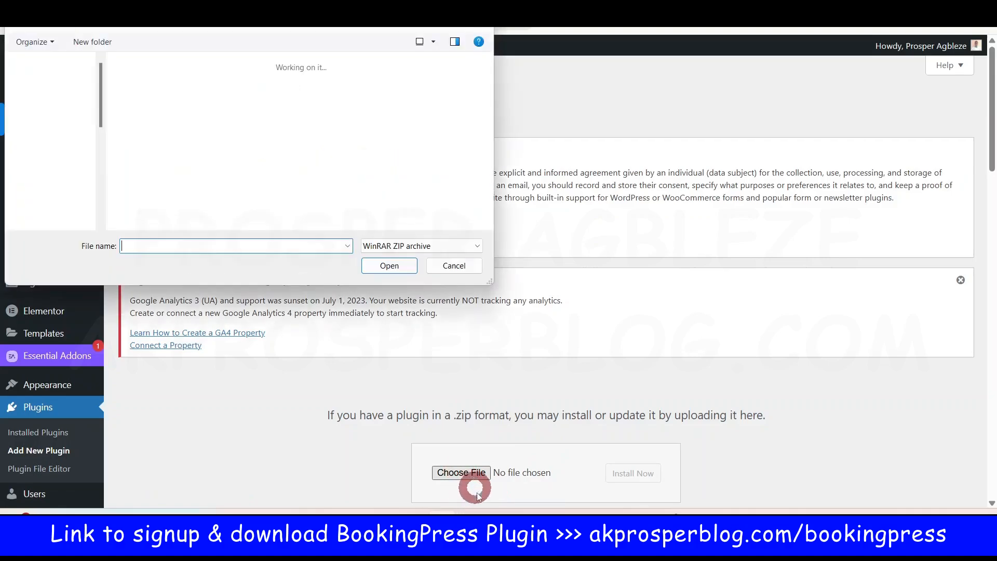
click(519, 379)
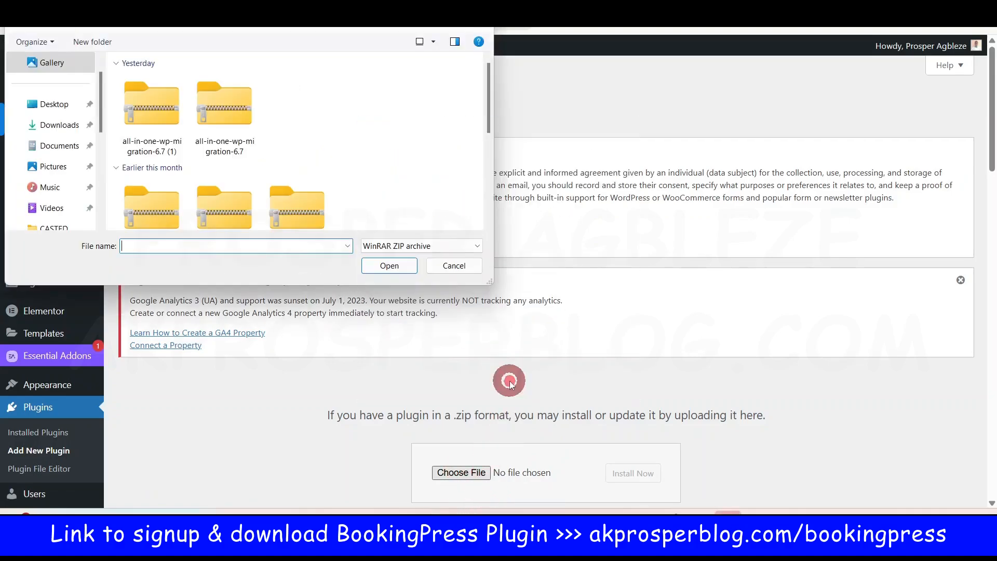
drag(491, 116, 423, 26)
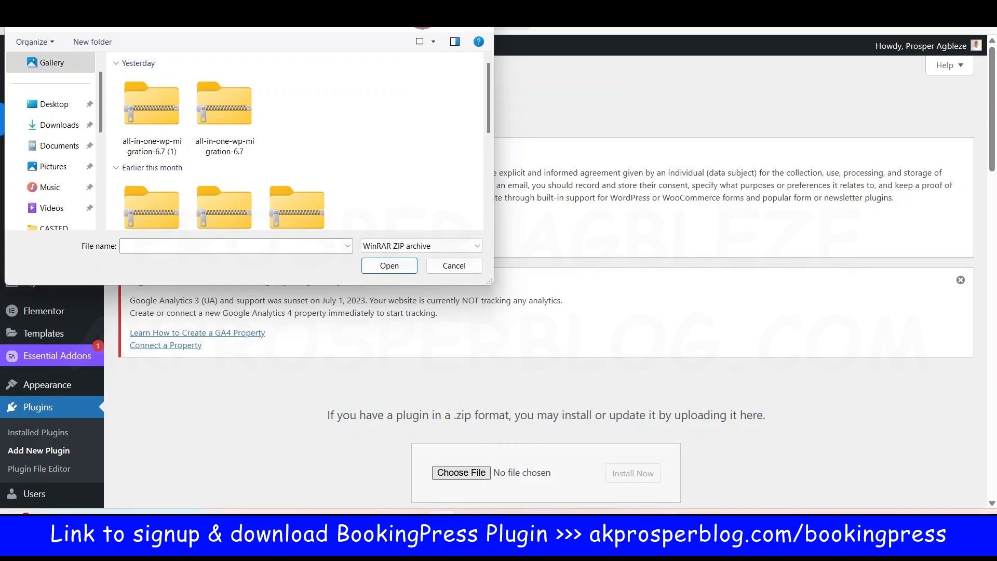
text(book)
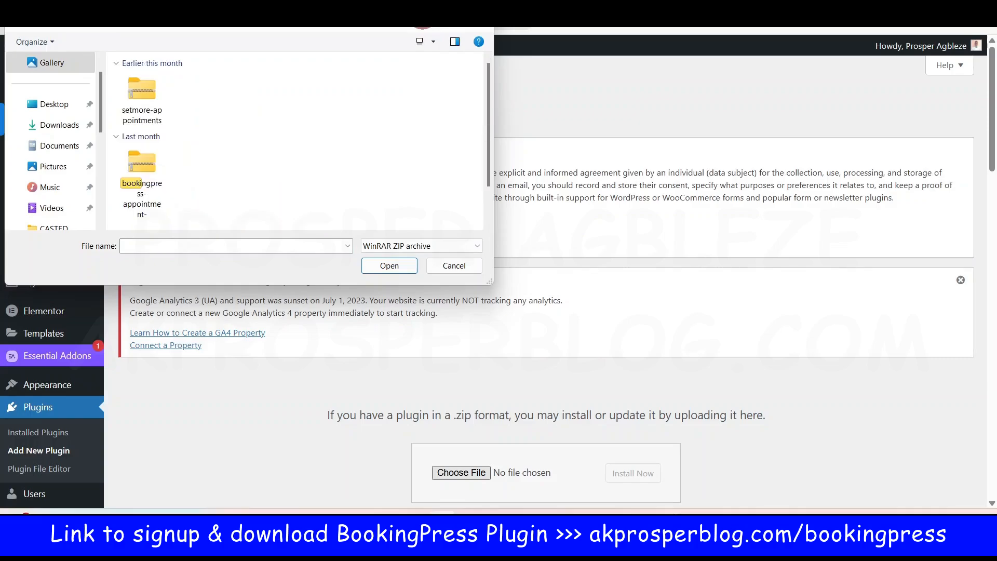
click(130, 171)
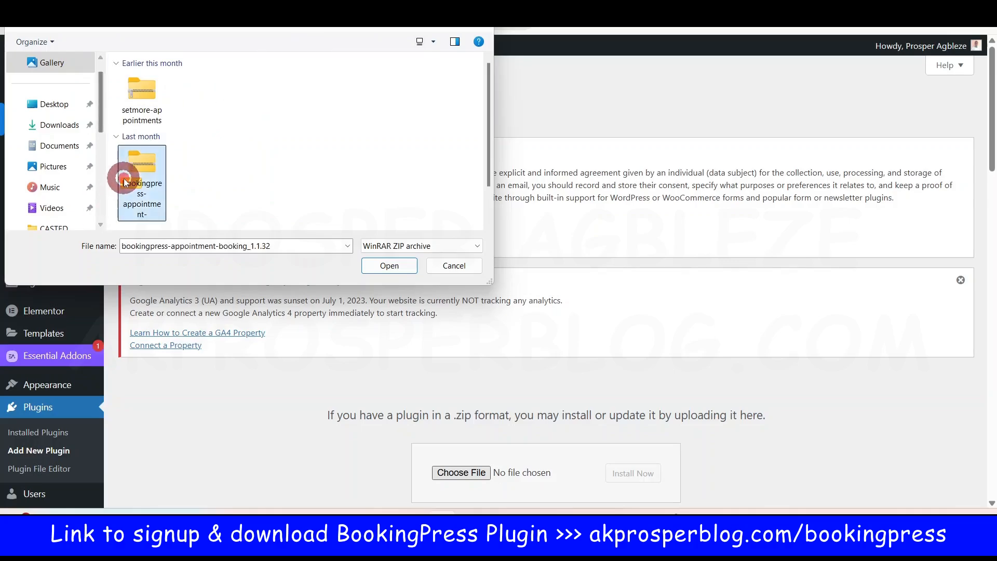
click(393, 265)
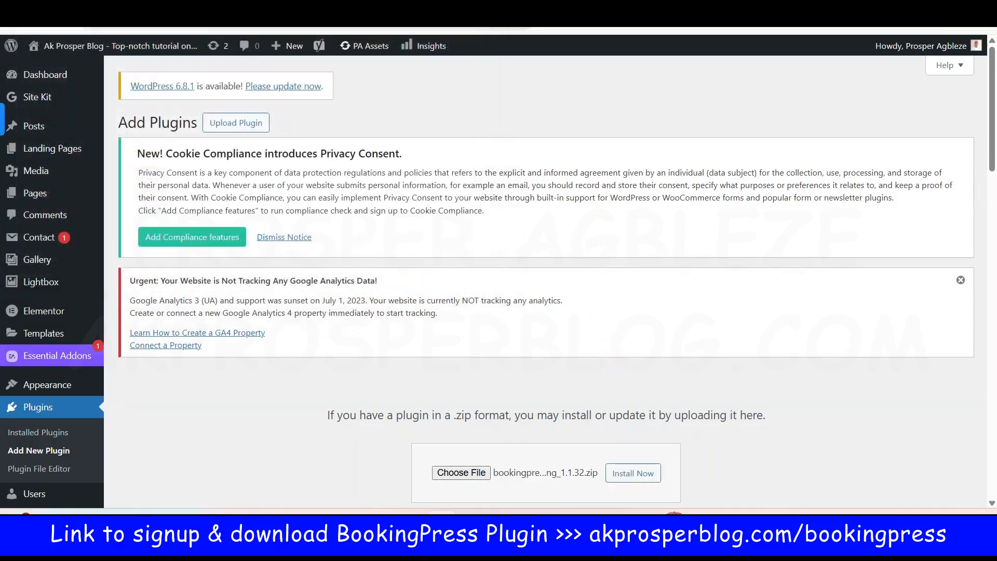
scroll(758, 410, down, 3)
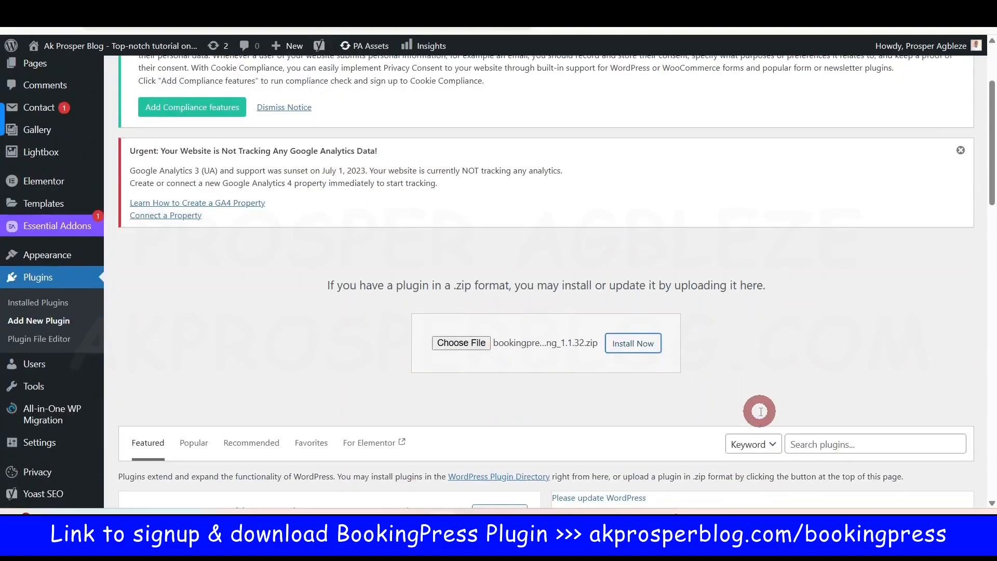
click(626, 342)
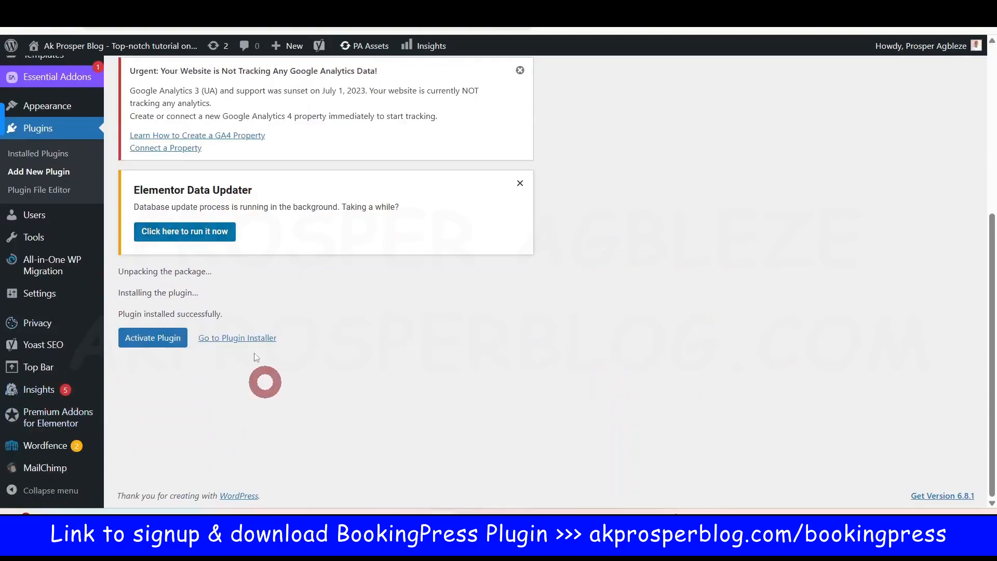
Step: Activate BookingPress and launch its setup wizard from the BookingPress sidebar entry
click(153, 344)
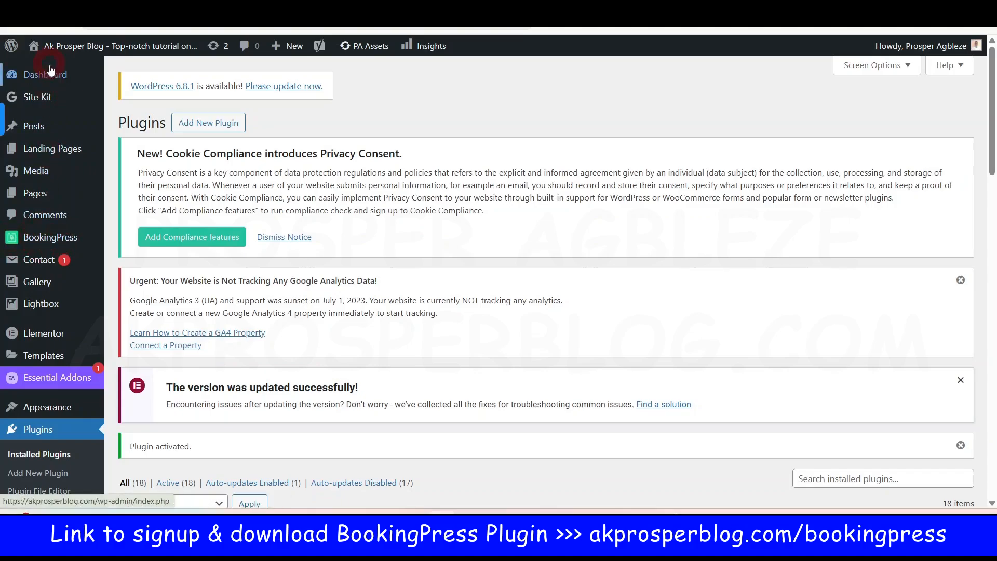
click(52, 240)
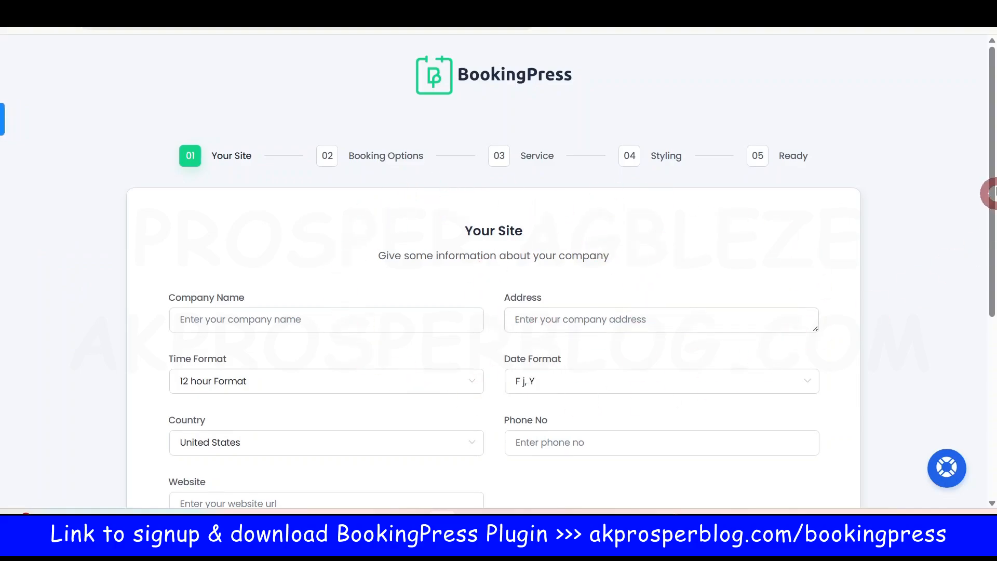
Step: Enter 'Prosper Legal Services' as the company name
drag(992, 155, 992, 180)
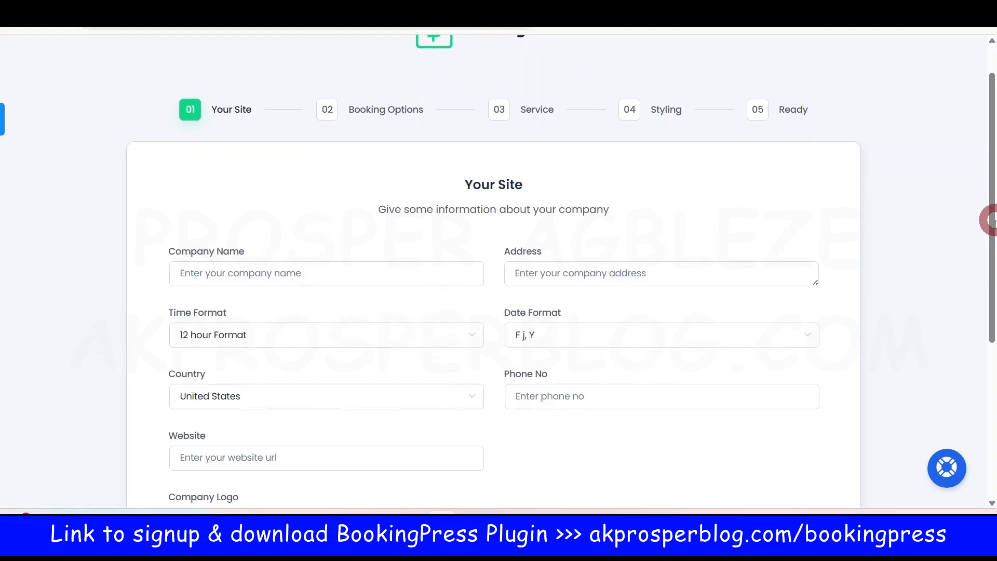
drag(992, 220, 991, 267)
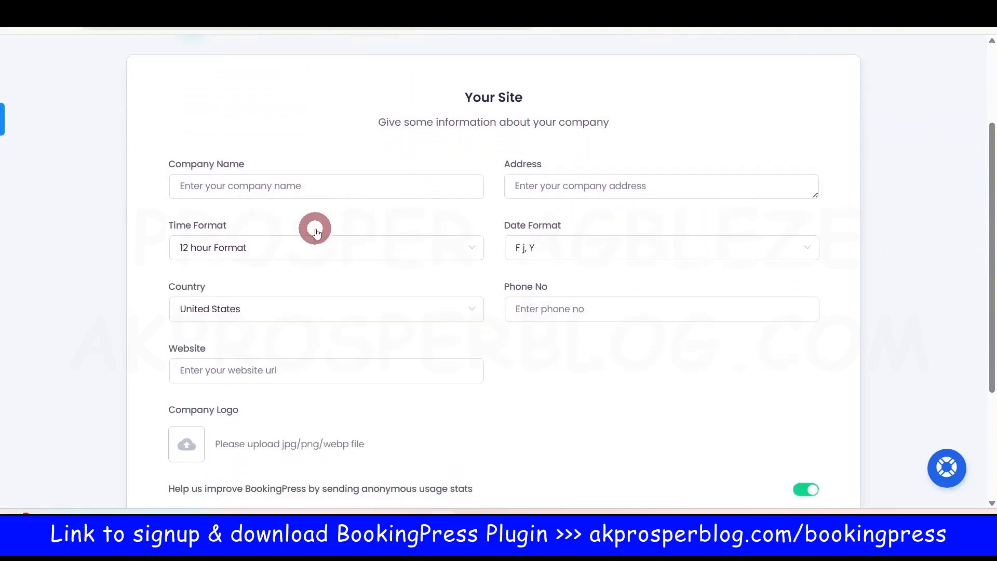
click(269, 188)
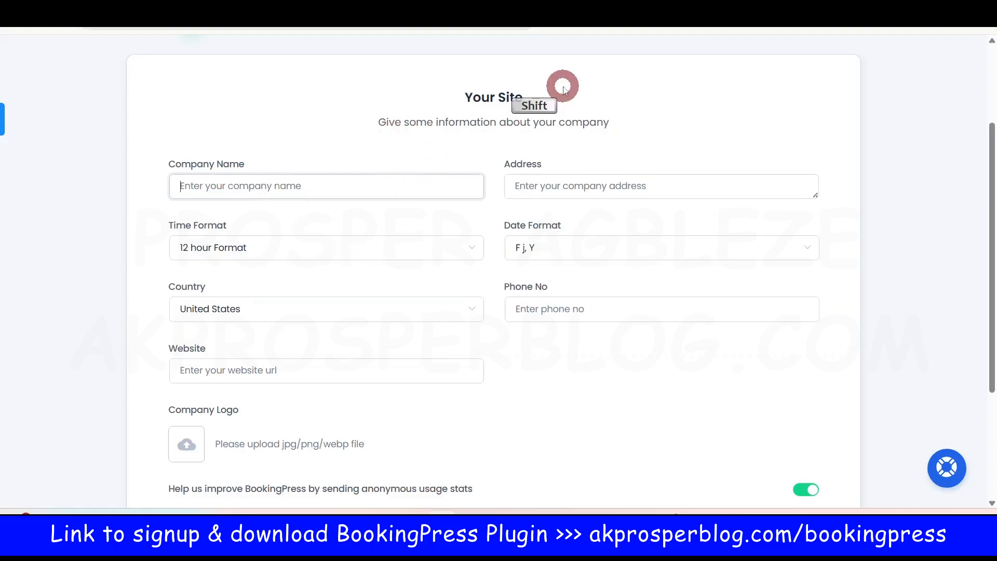
text(P)
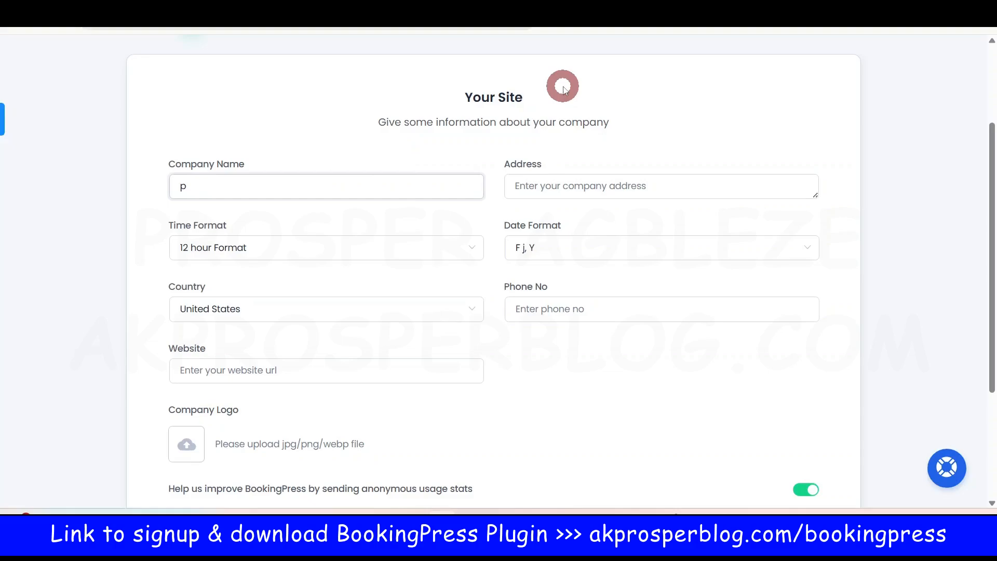
key(BackSpace)
text(Prosper Legal Services)
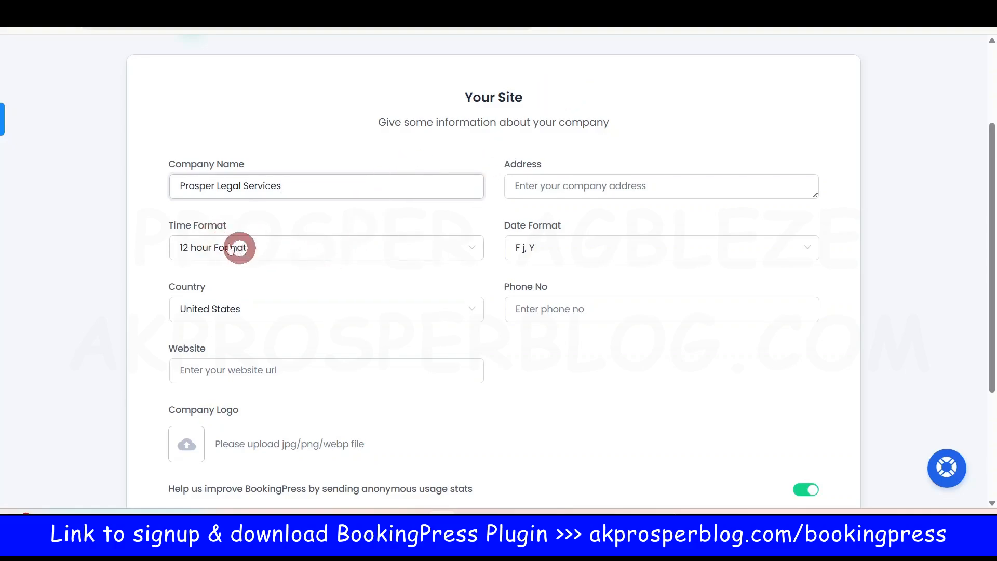
Step: Set the company's country to Nigeria
click(267, 312)
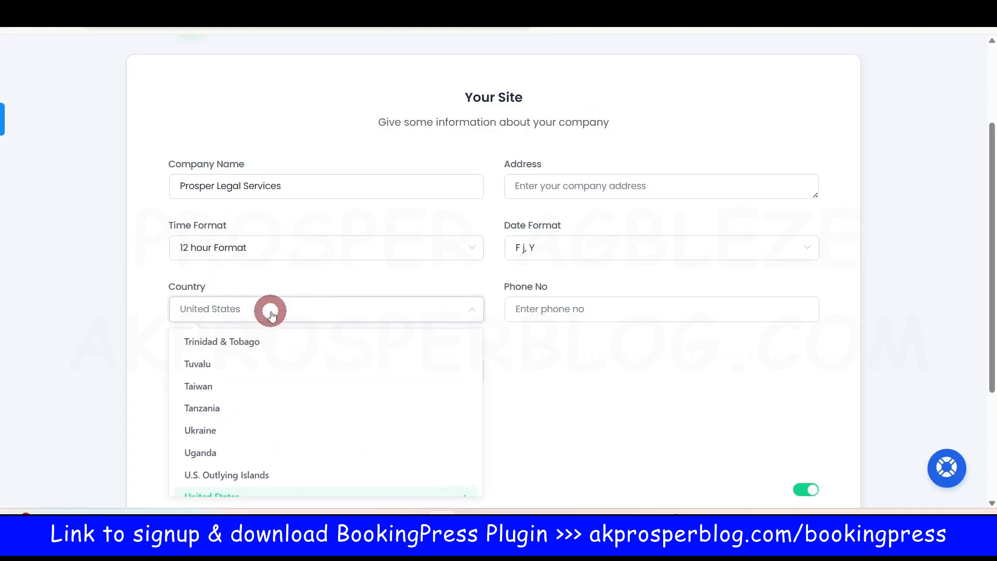
text(niger)
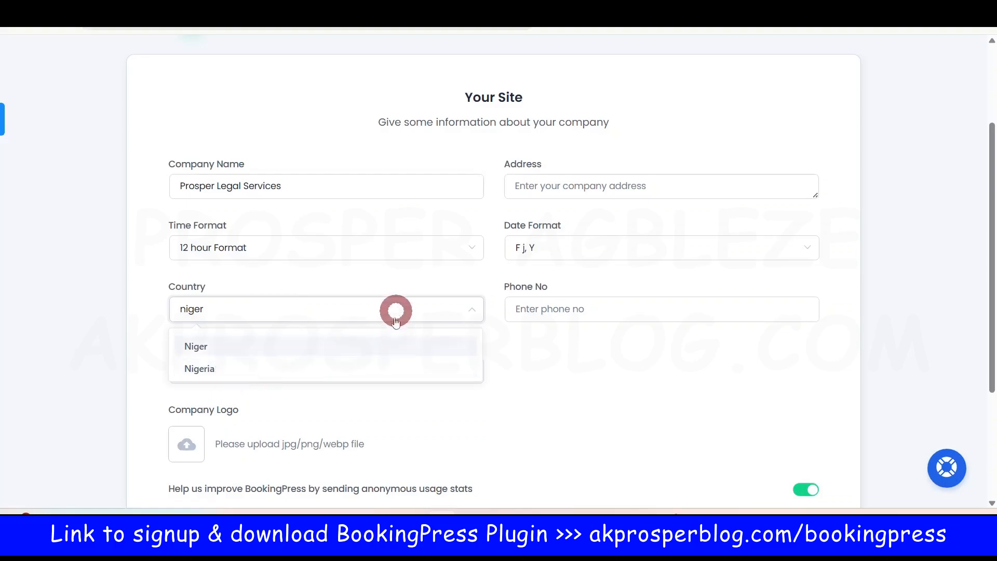
click(195, 372)
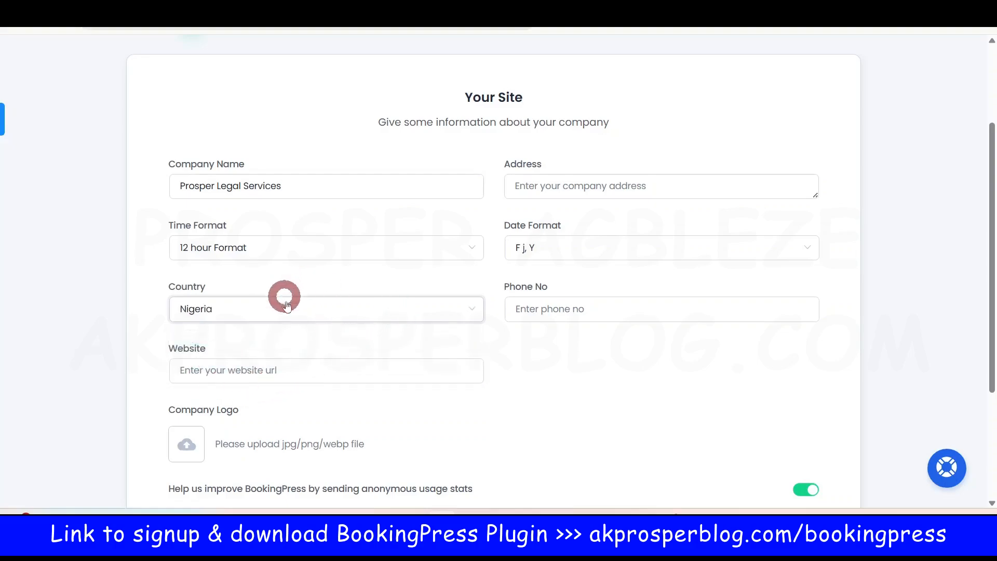
click(353, 309)
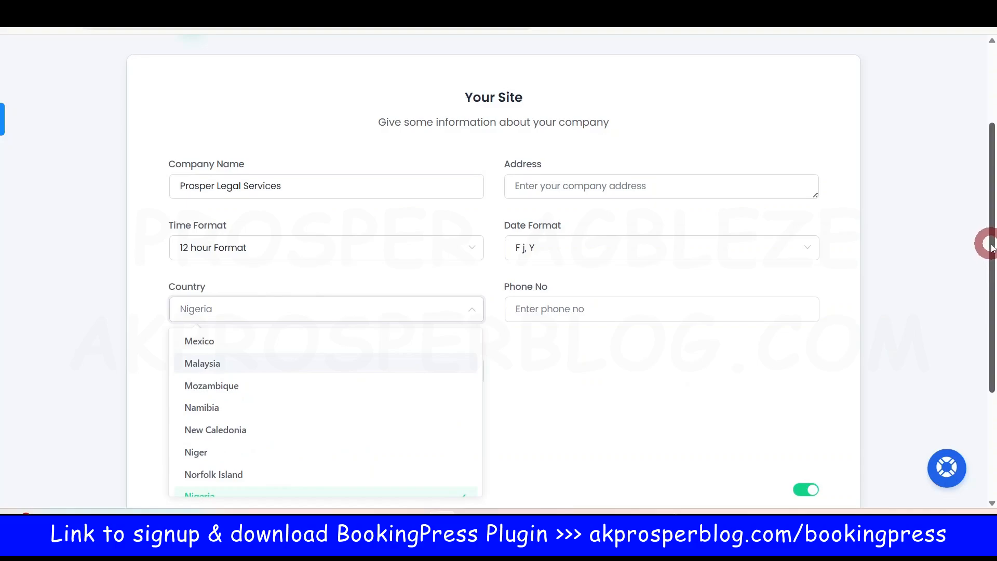
drag(991, 241, 992, 280)
click(256, 233)
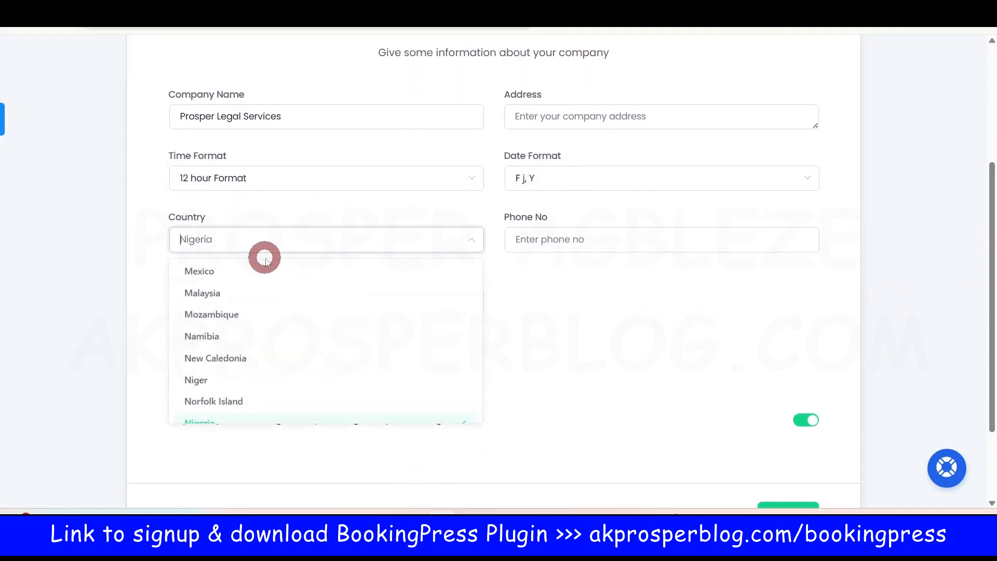
scroll(309, 369, down, 10)
scroll(322, 389, down, 13)
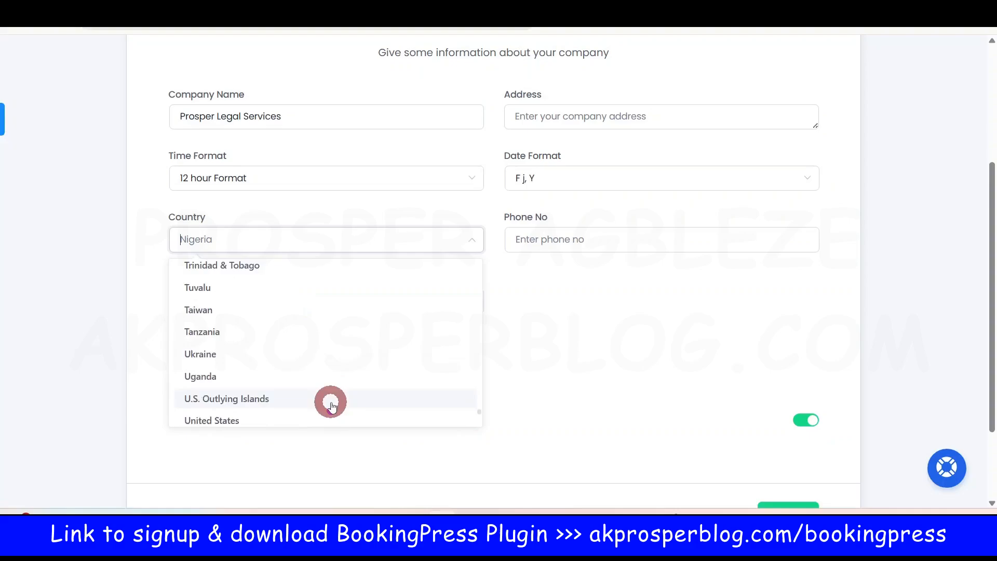
scroll(330, 404, up, 20)
scroll(331, 404, up, 20)
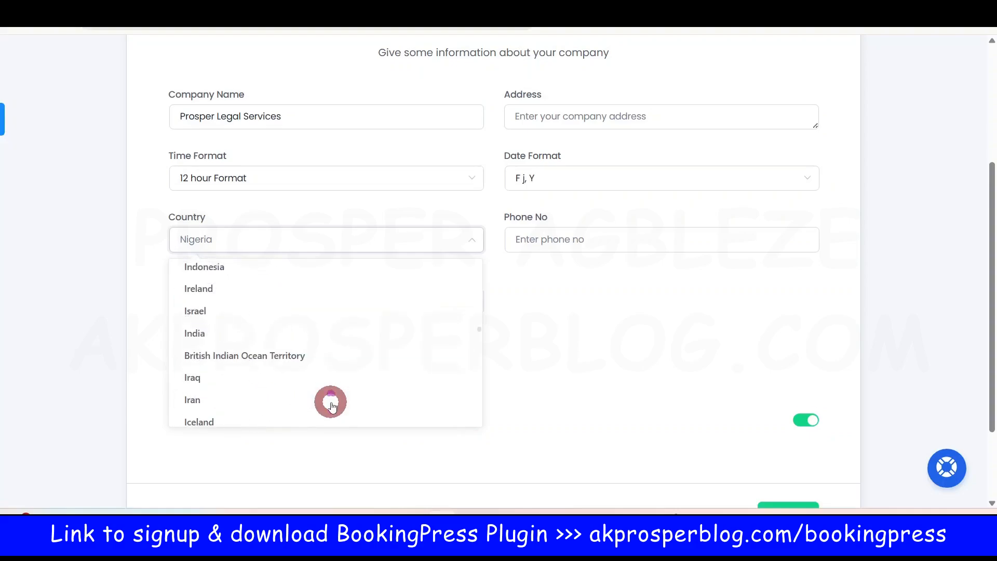
scroll(333, 405, up, 10)
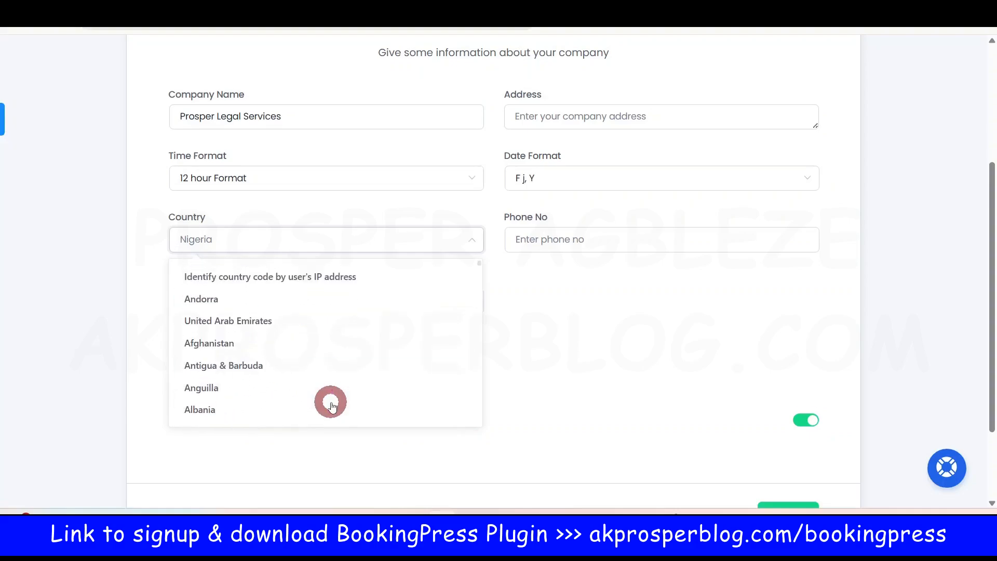
click(360, 242)
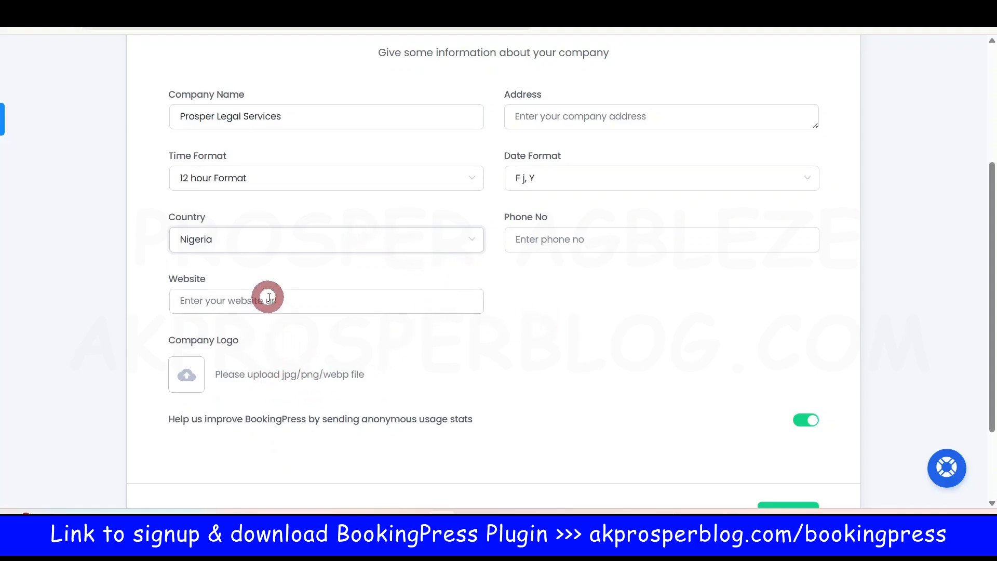
Step: Paste the site's web address as the company website and enter the company address
click(190, 26)
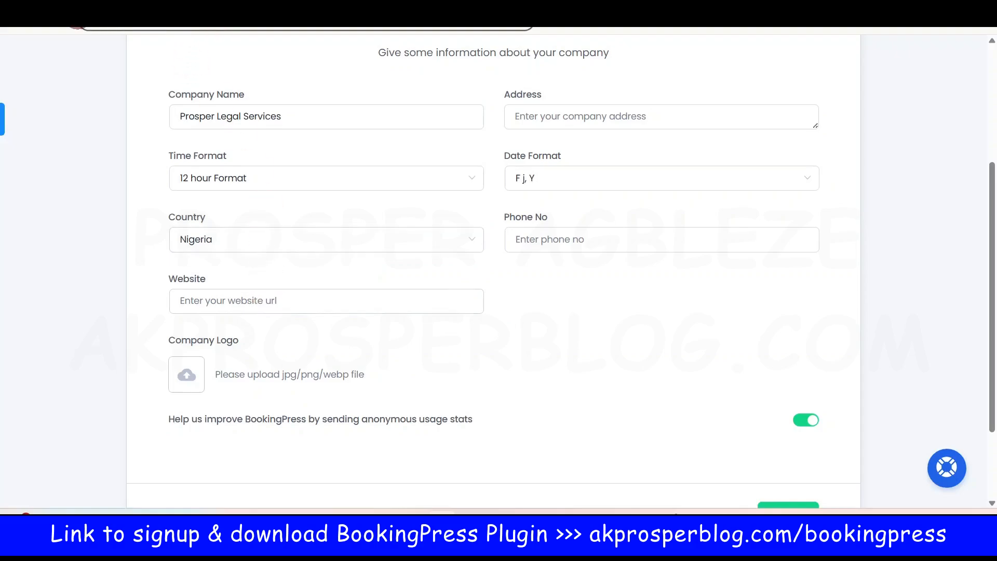
click(290, 307)
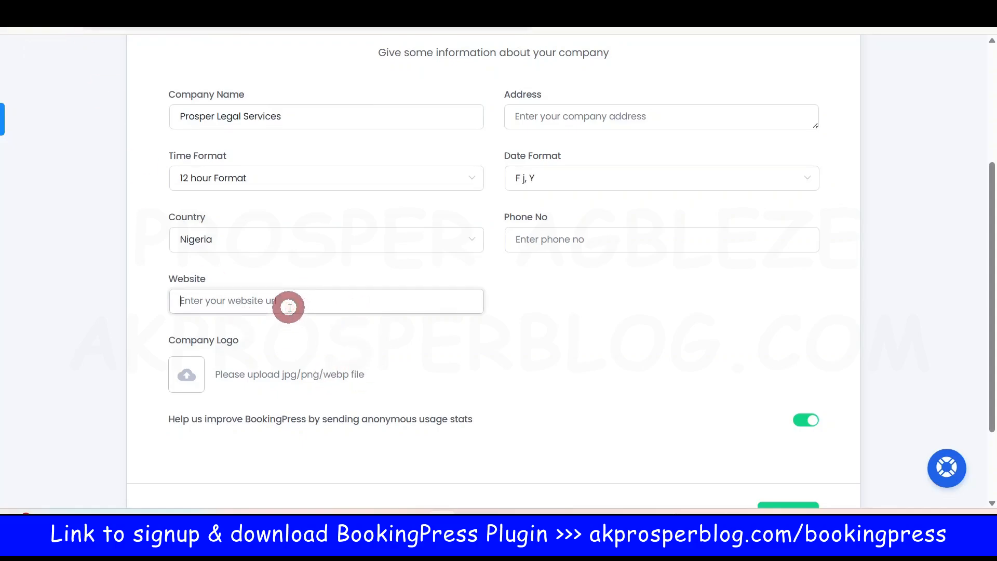
text(https://akprosperblog.com/)
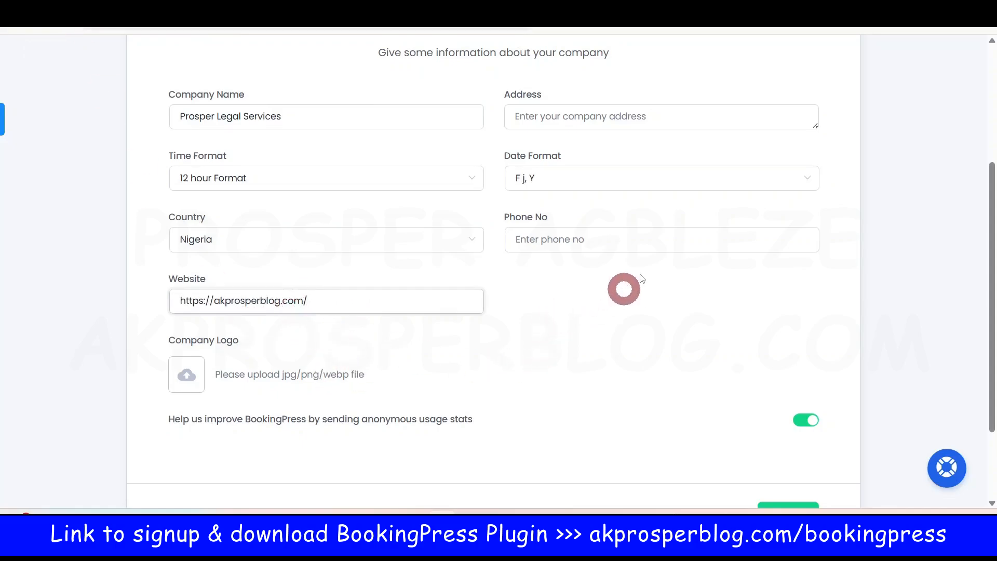
click(603, 117)
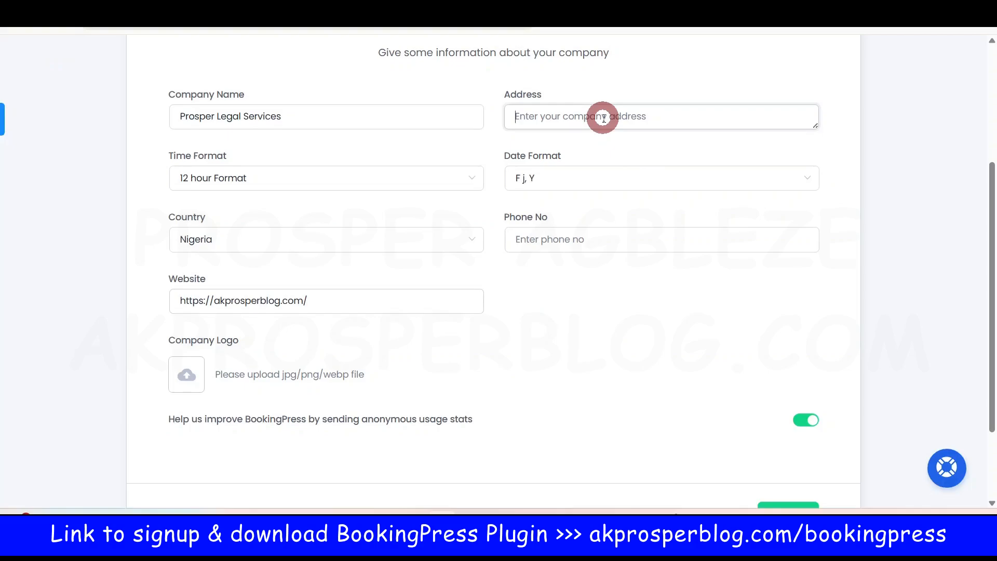
text(L)
key(BackSpace)
text(Ikeja Lagos)
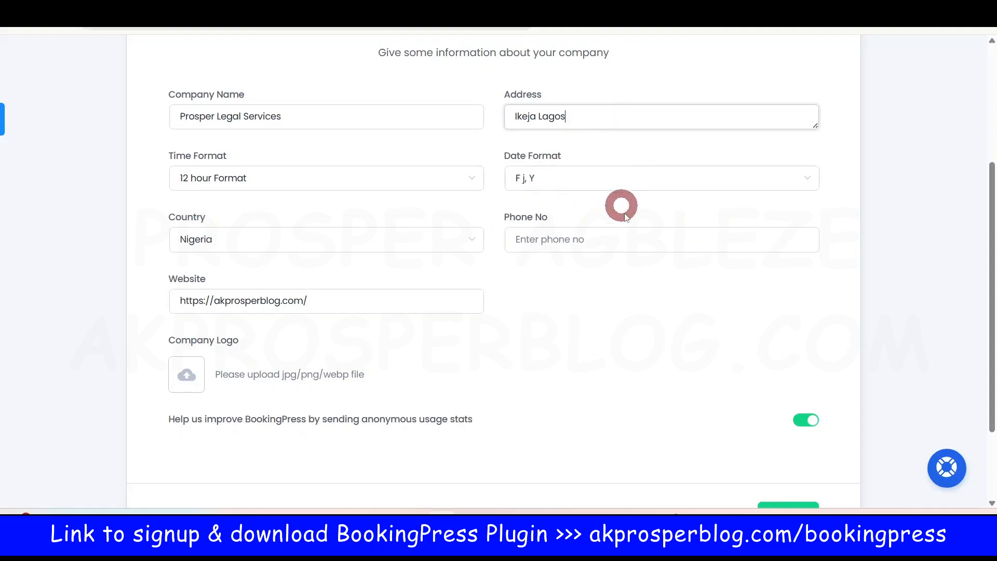
Step: Enter the company phone number and continue to the Booking Options step
click(598, 239)
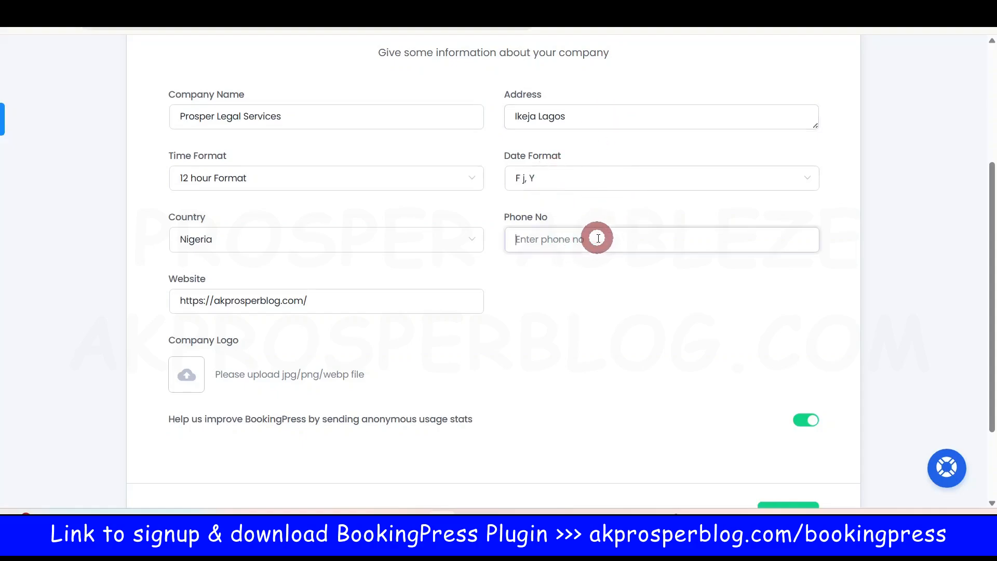
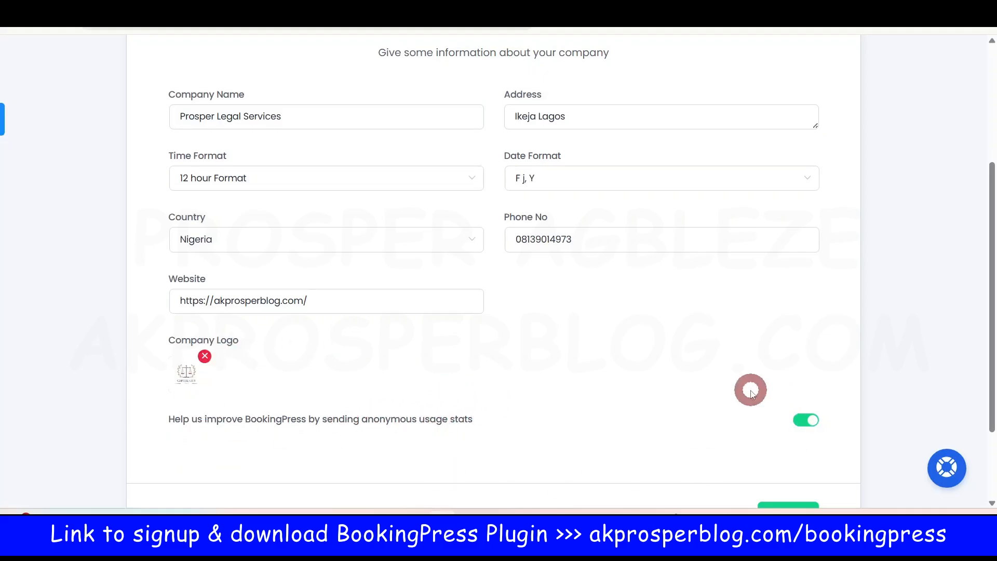
scroll(727, 363, down, 2)
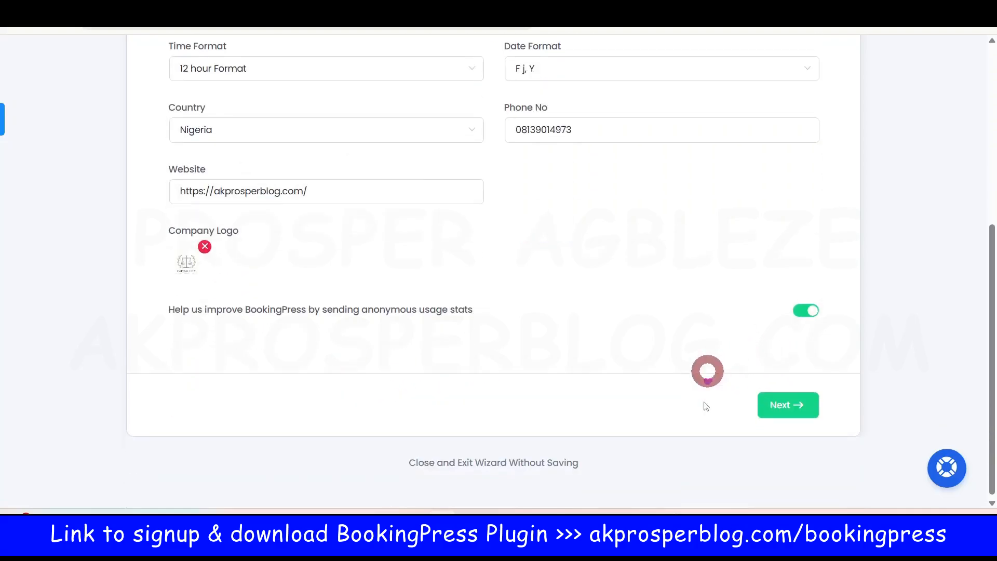
click(789, 403)
Step: Review the default working hours, keeping Monday's start time at 9:00 am
scroll(646, 350, up, 6)
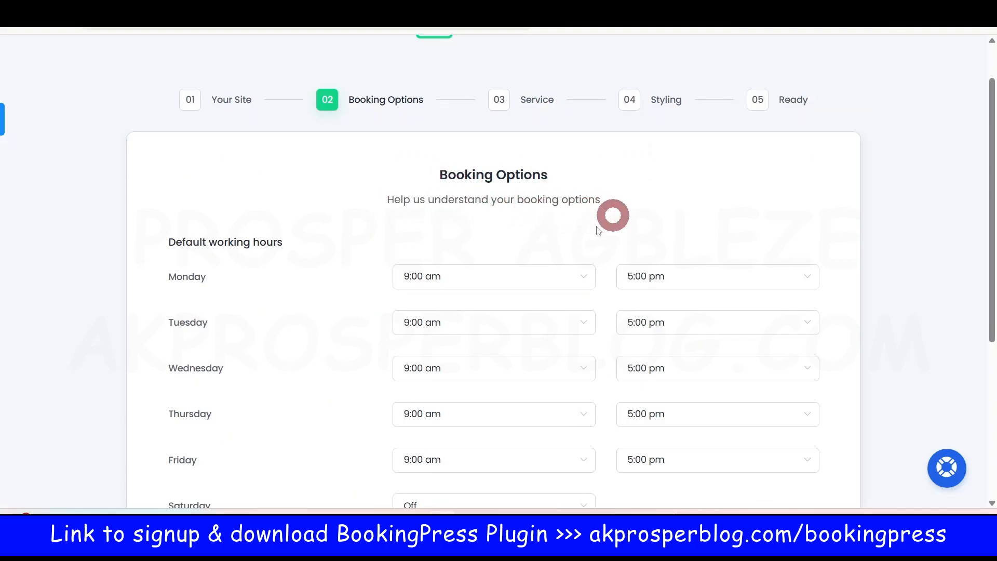
scroll(808, 352, down, 5)
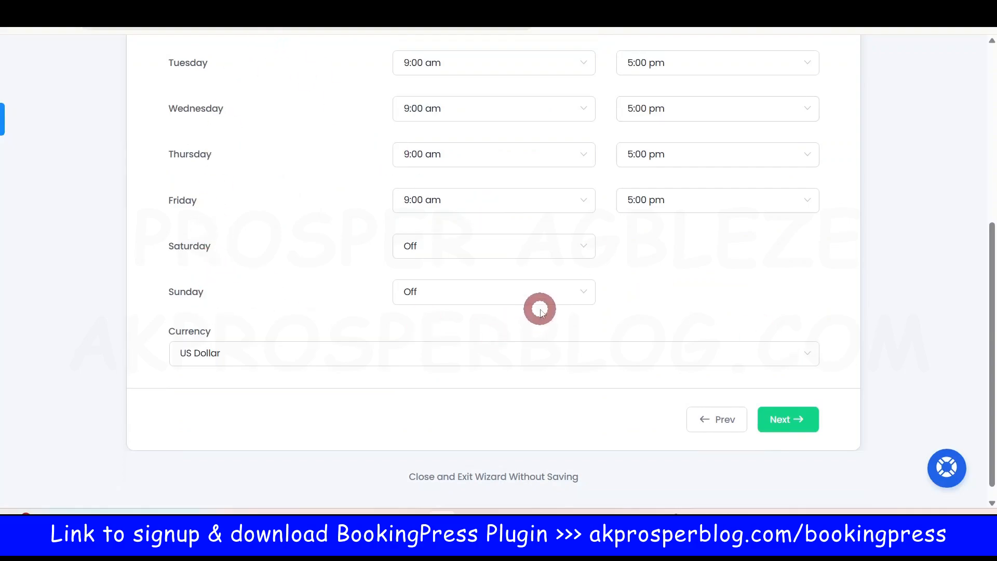
scroll(571, 275, up, 3)
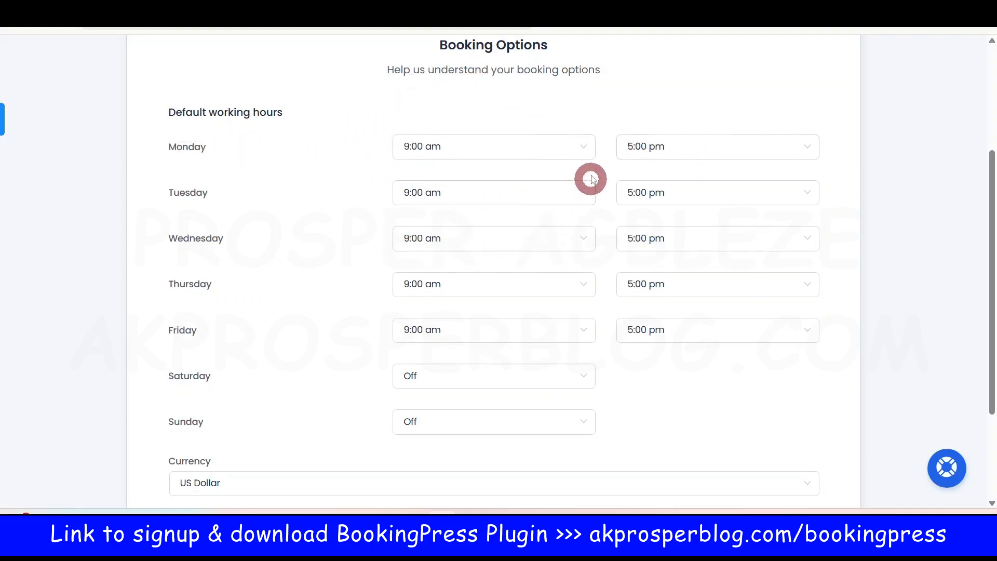
click(581, 150)
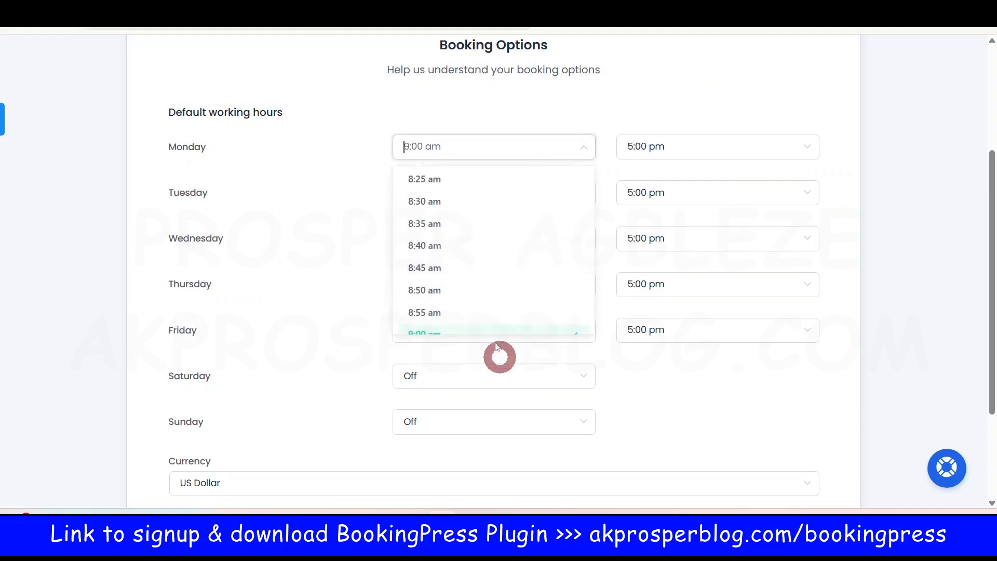
click(696, 108)
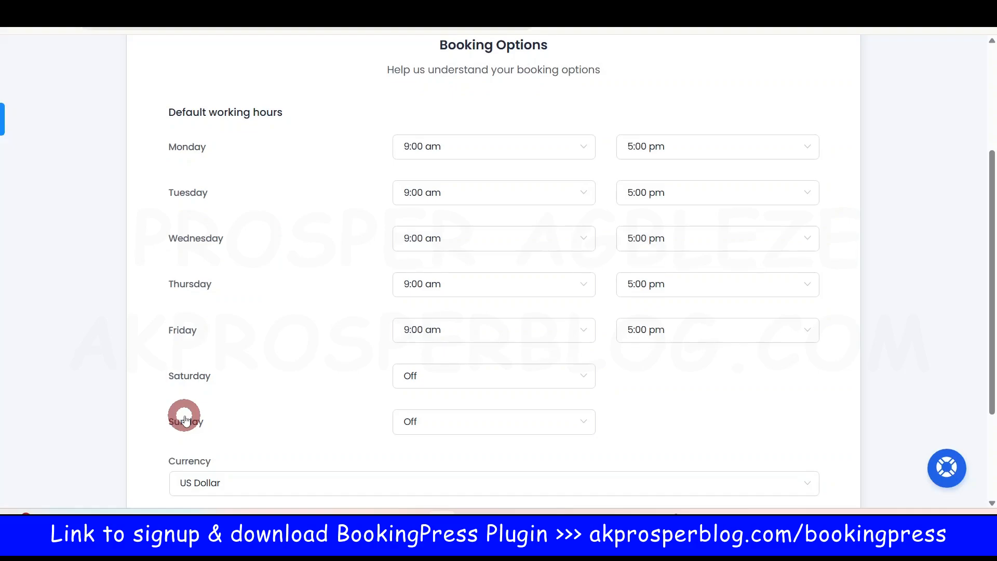
Step: Set Saturday's working hours to 10:00 am through 4:00 pm
click(552, 378)
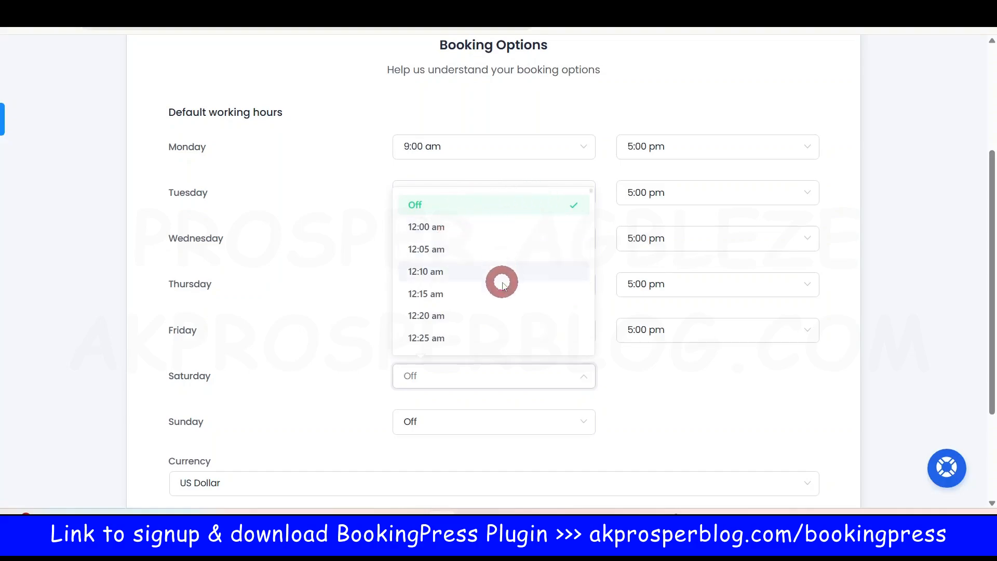
scroll(500, 281, down, 12)
scroll(502, 285, down, 20)
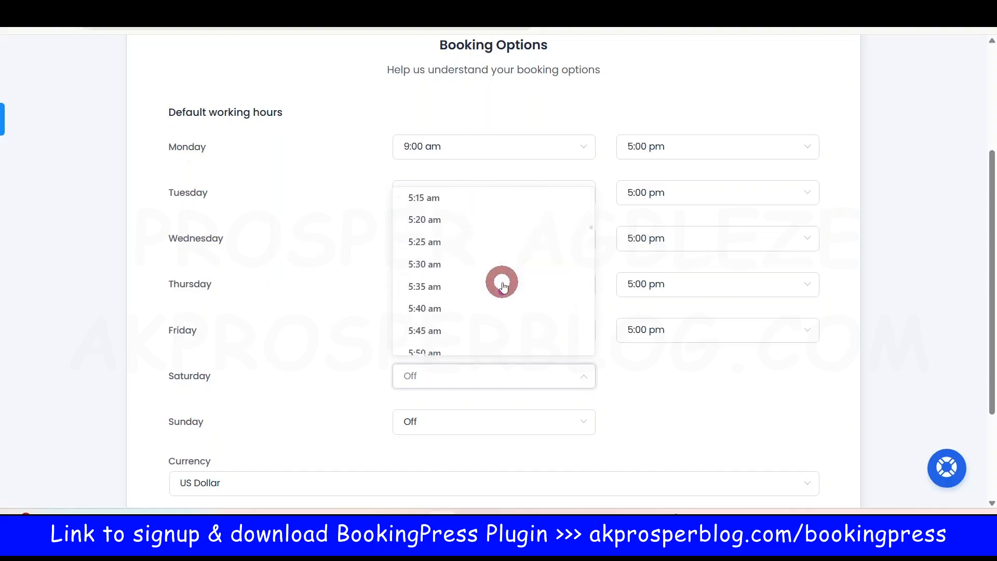
scroll(501, 288, down, 12)
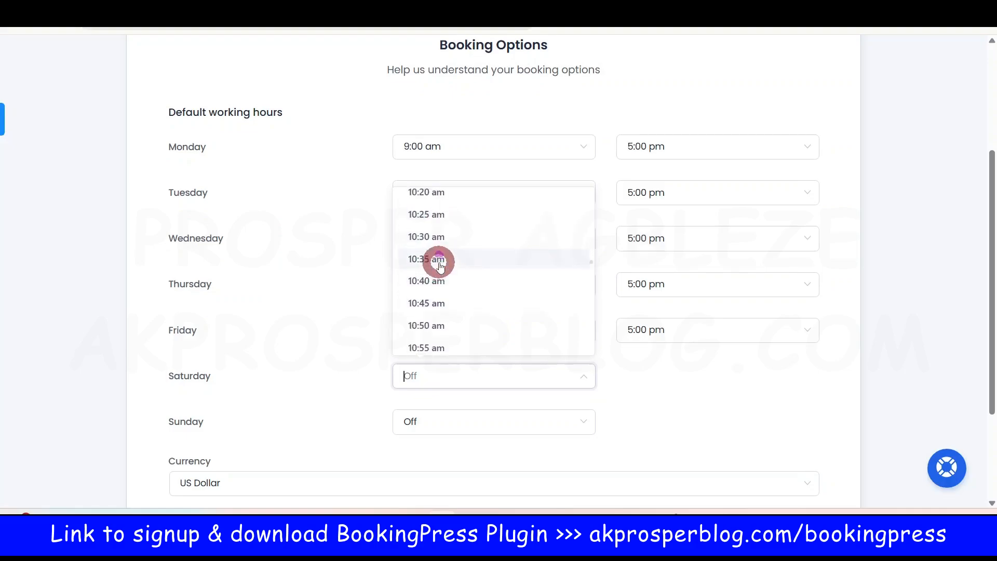
scroll(447, 275, up, 3)
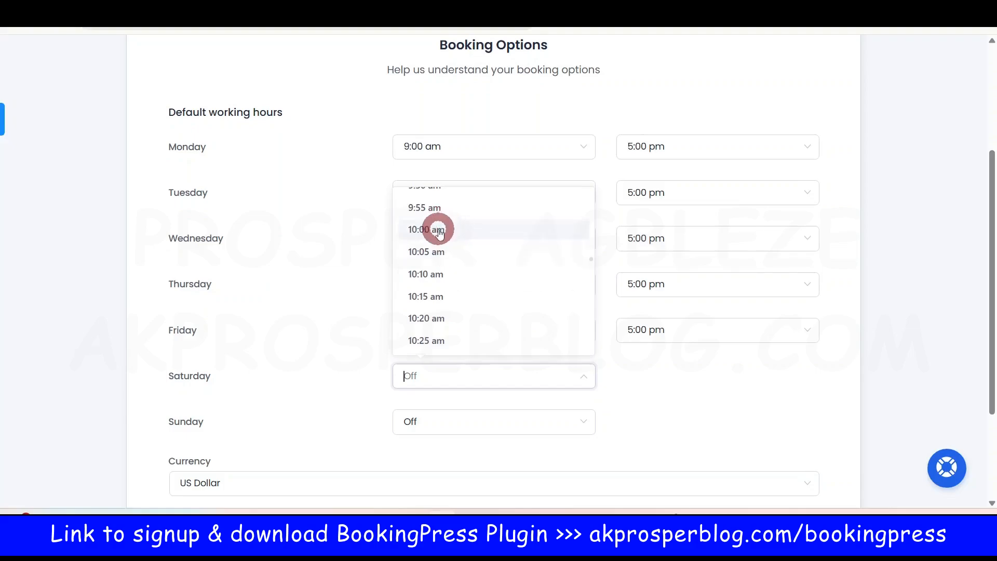
click(436, 229)
click(691, 375)
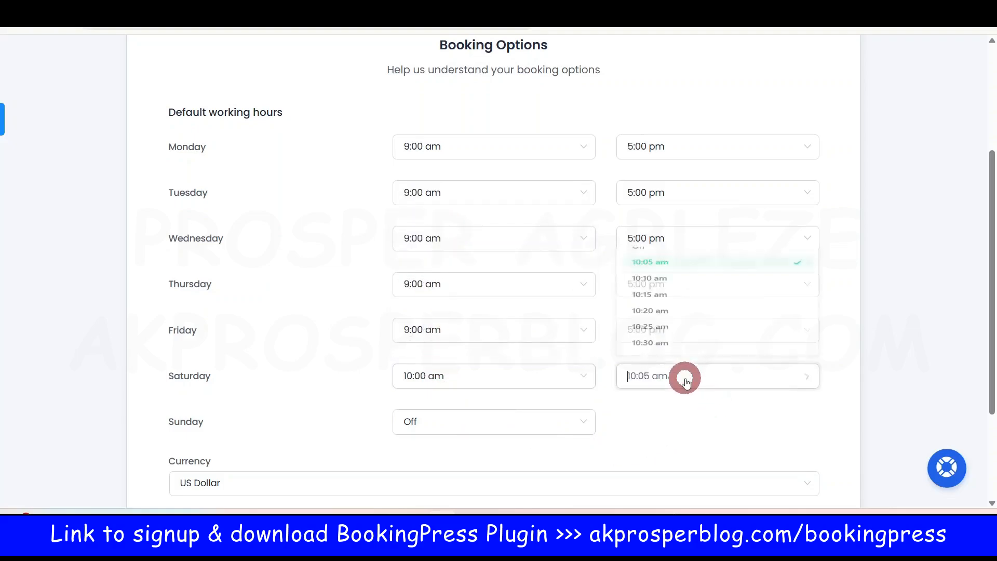
scroll(748, 276, down, 10)
scroll(747, 280, down, 15)
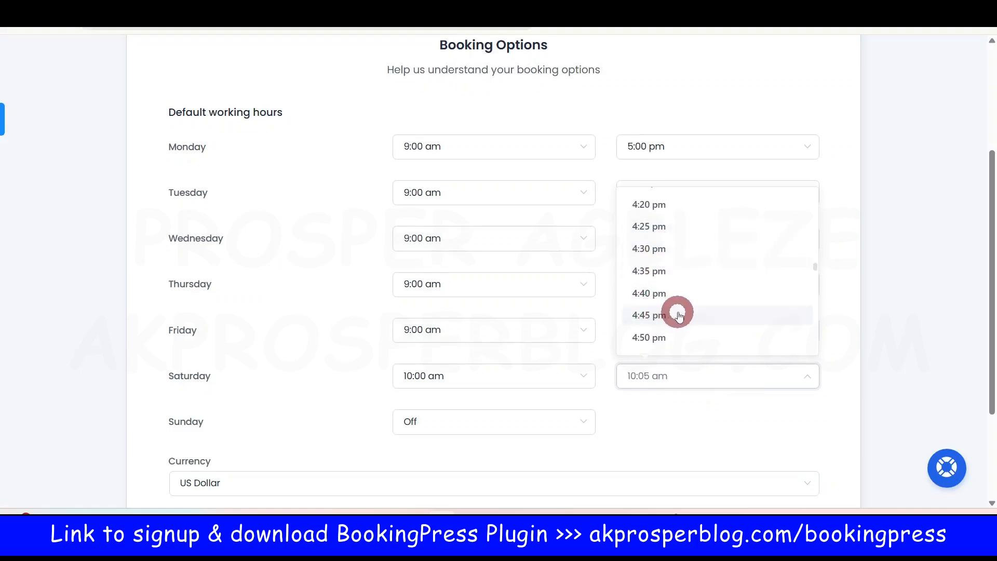
scroll(676, 311, up, 3)
click(661, 246)
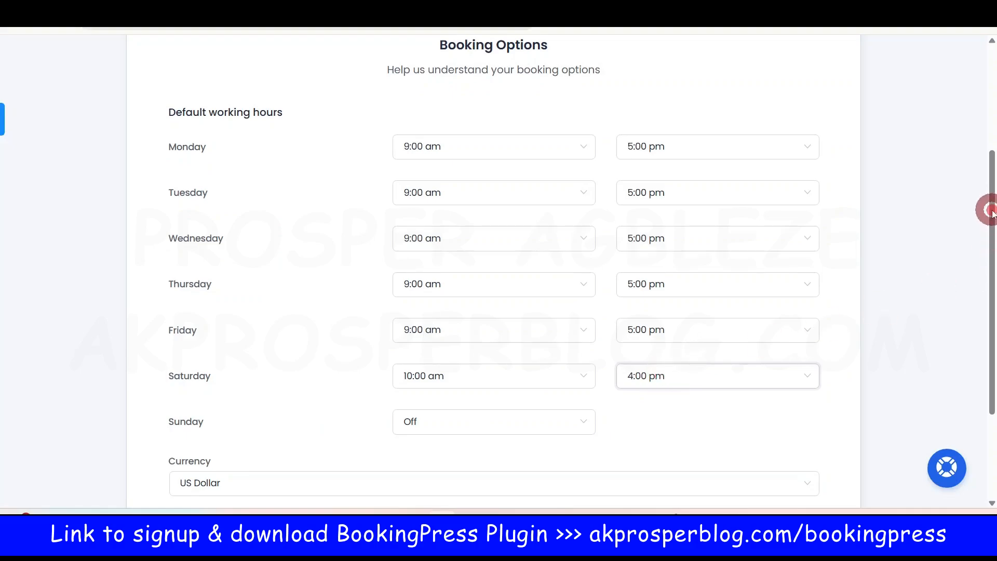
drag(991, 212, 991, 236)
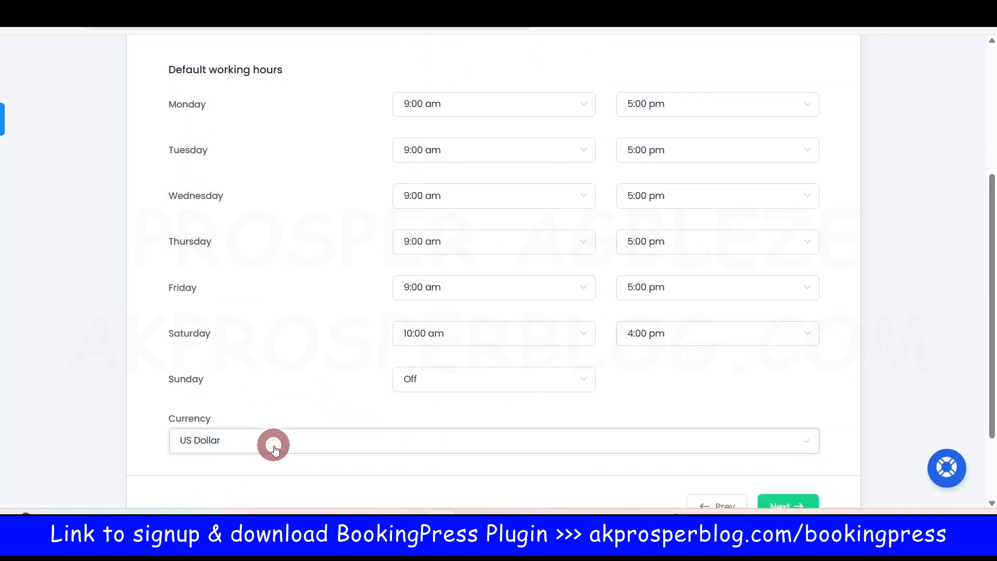
Step: Choose Nigerian Naira from the Currency list
click(274, 446)
scroll(385, 310, down, 2)
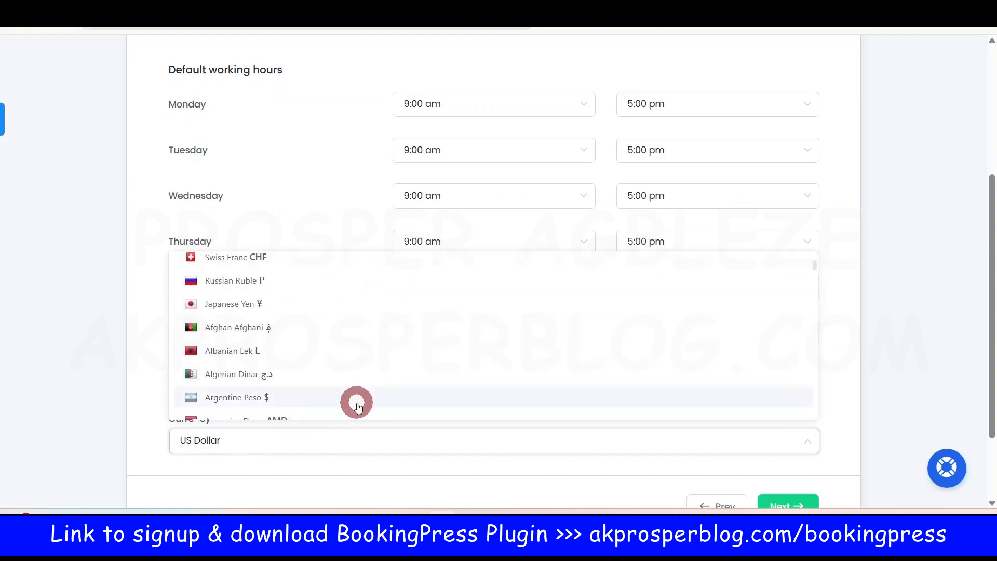
scroll(374, 372, down, 15)
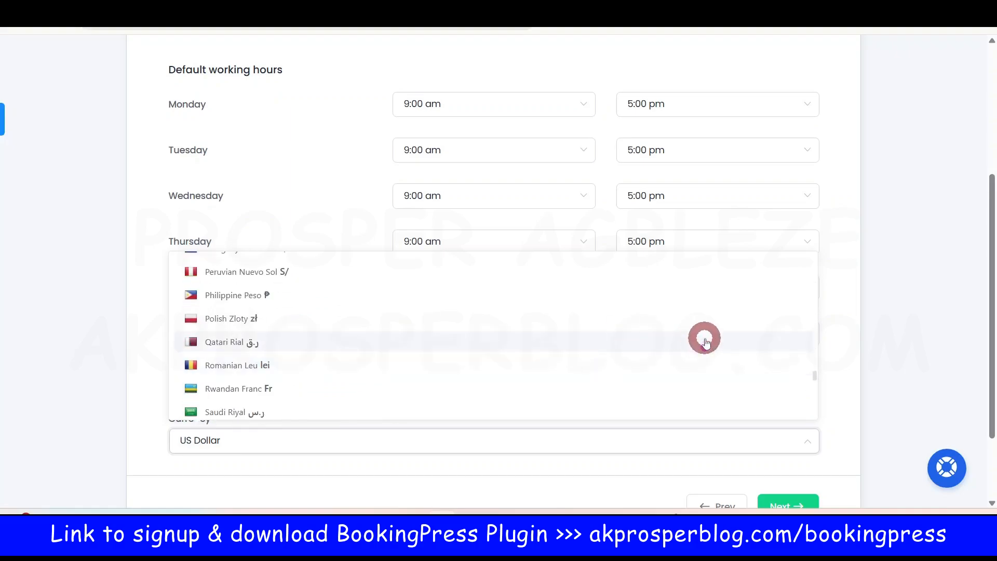
scroll(605, 367, up, 4)
scroll(605, 367, down, 1)
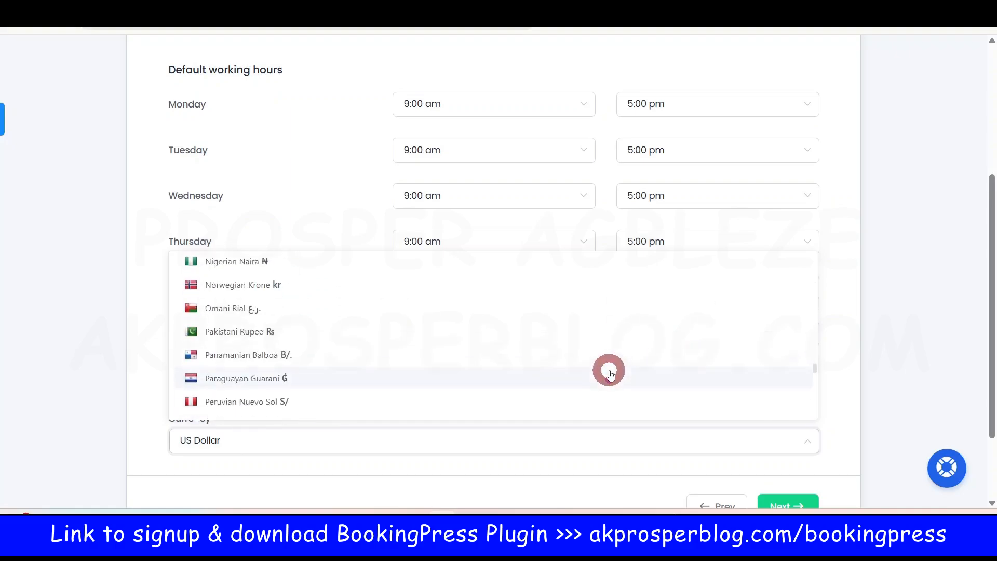
click(248, 261)
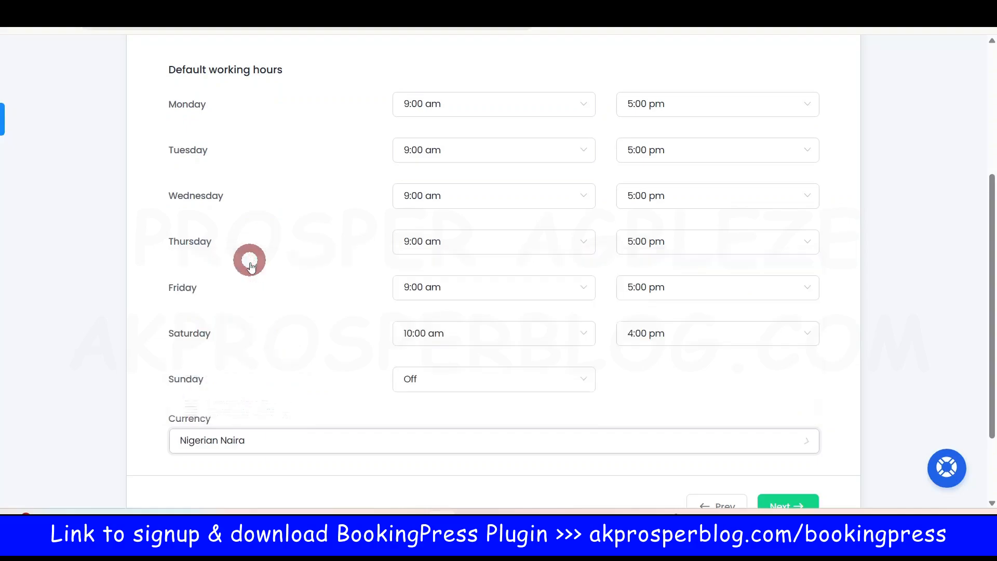
click(340, 435)
scroll(797, 370, up, 3)
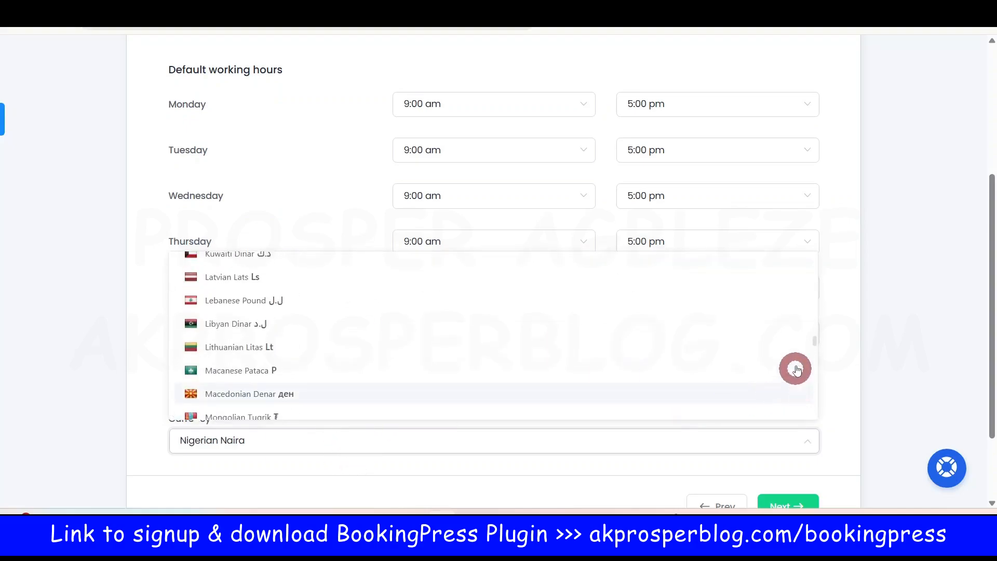
drag(813, 342, 821, 390)
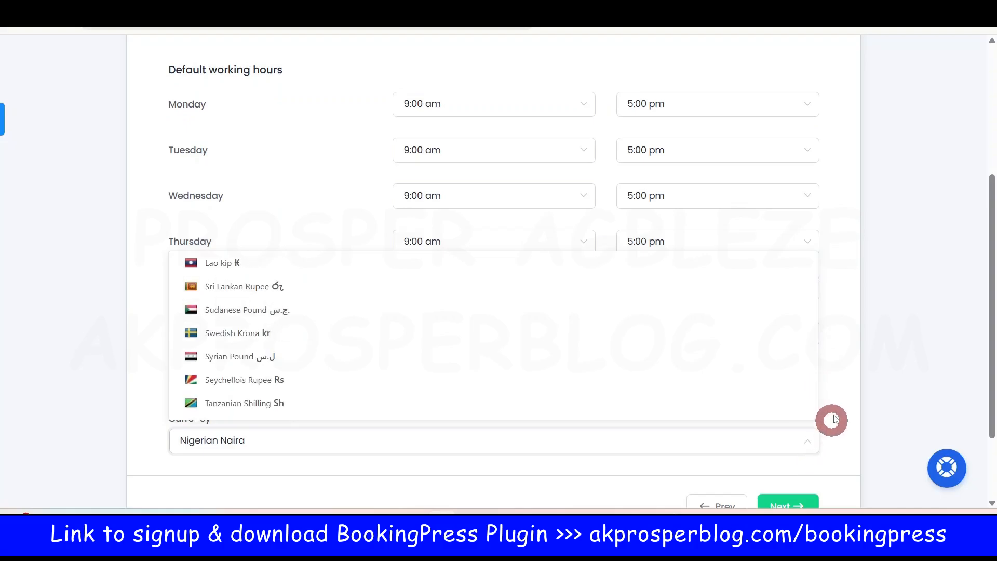
click(828, 332)
scroll(785, 272, down, 2)
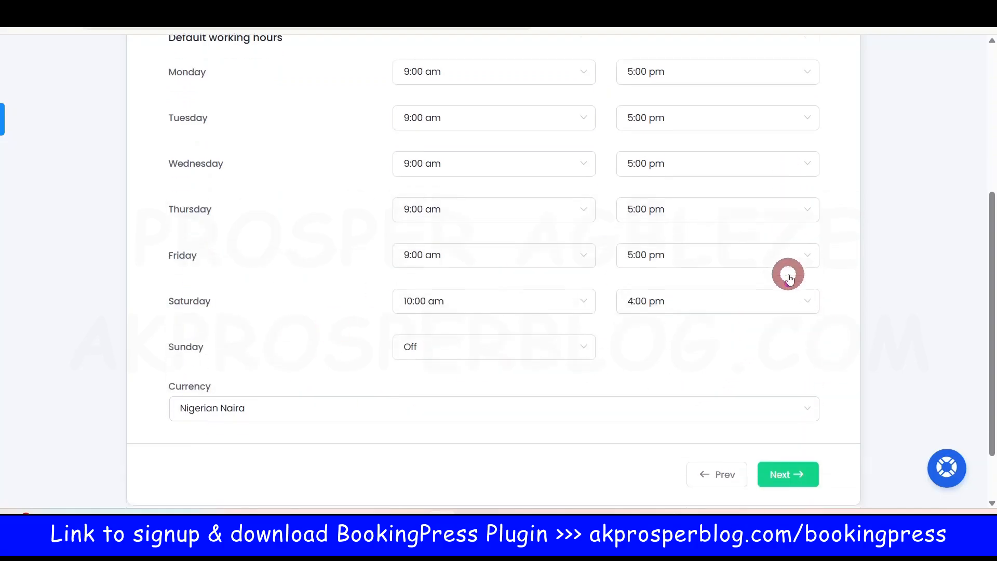
Step: Advance past working hours and the Service step, leaving service options blank, to Styling
click(788, 403)
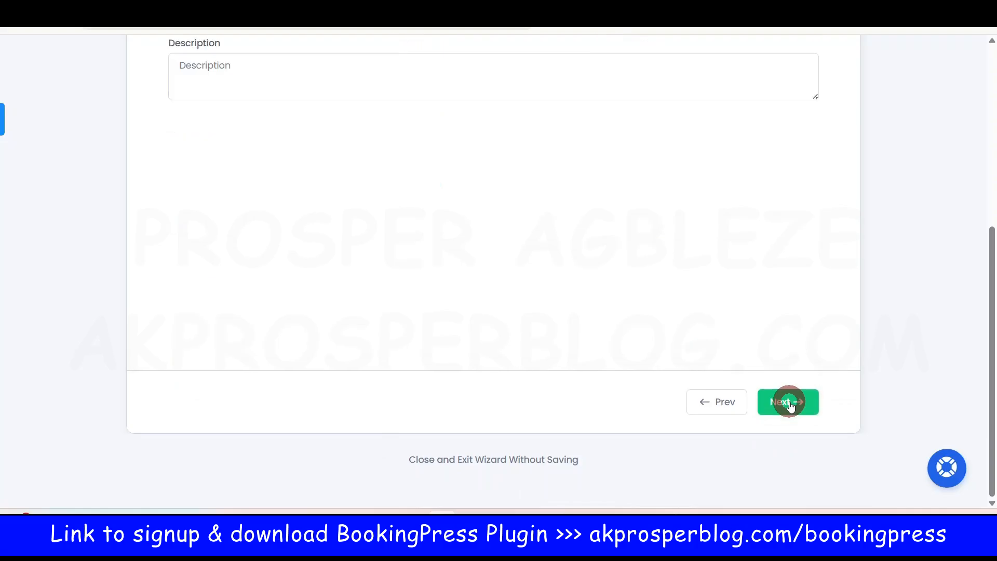
scroll(654, 291, up, 3)
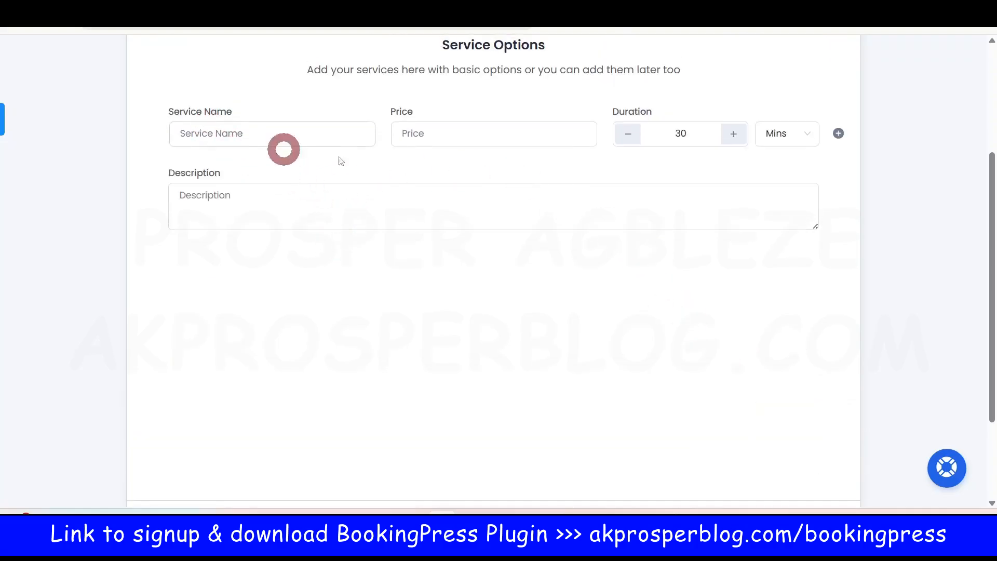
scroll(581, 218, up, 3)
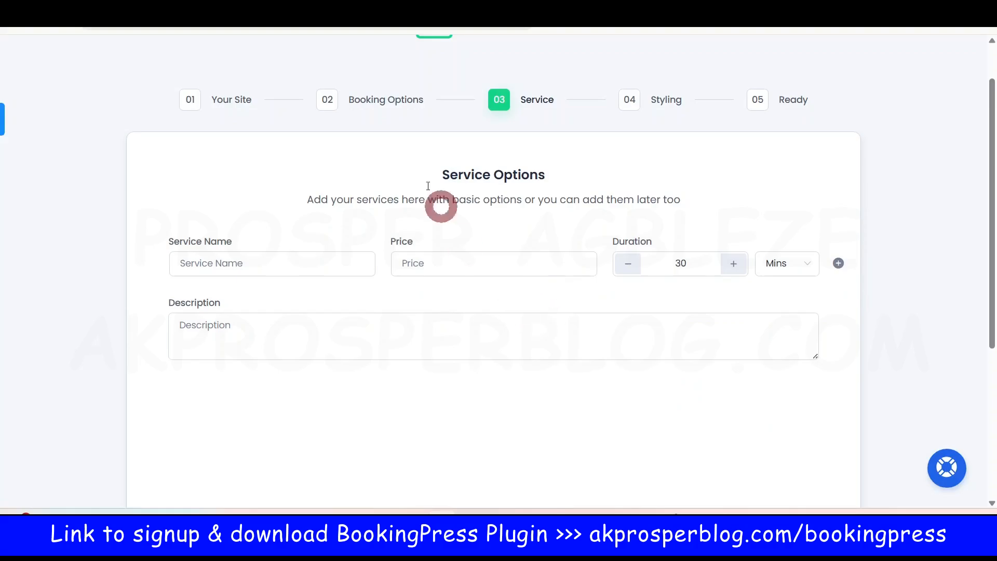
scroll(536, 309, down, 5)
click(783, 409)
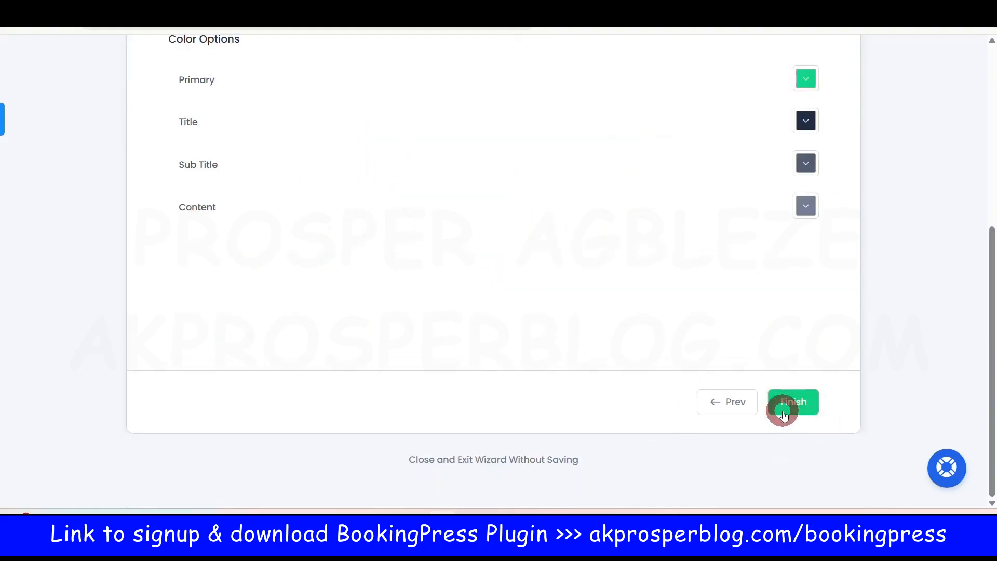
scroll(400, 225, up, 5)
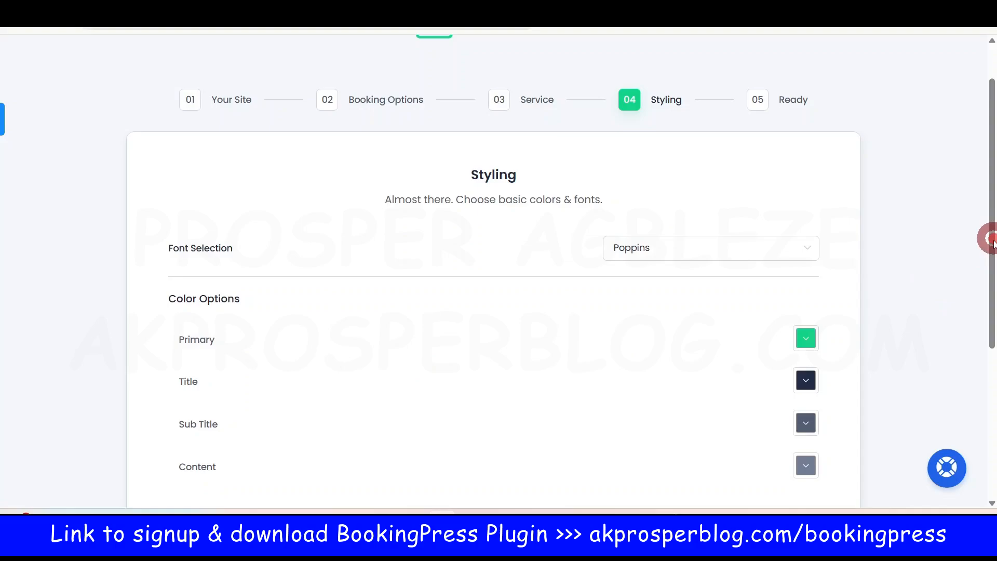
drag(992, 241, 990, 297)
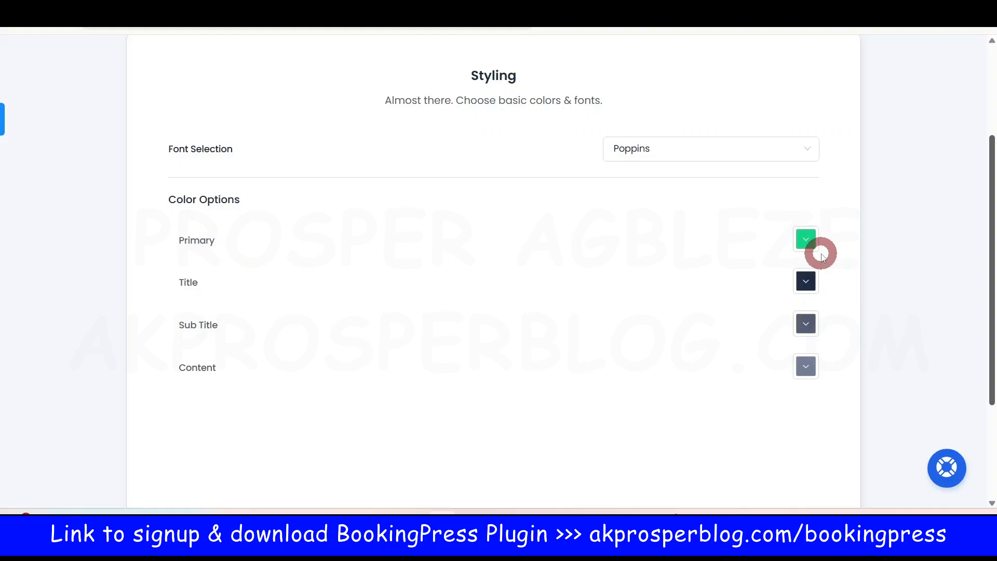
click(804, 238)
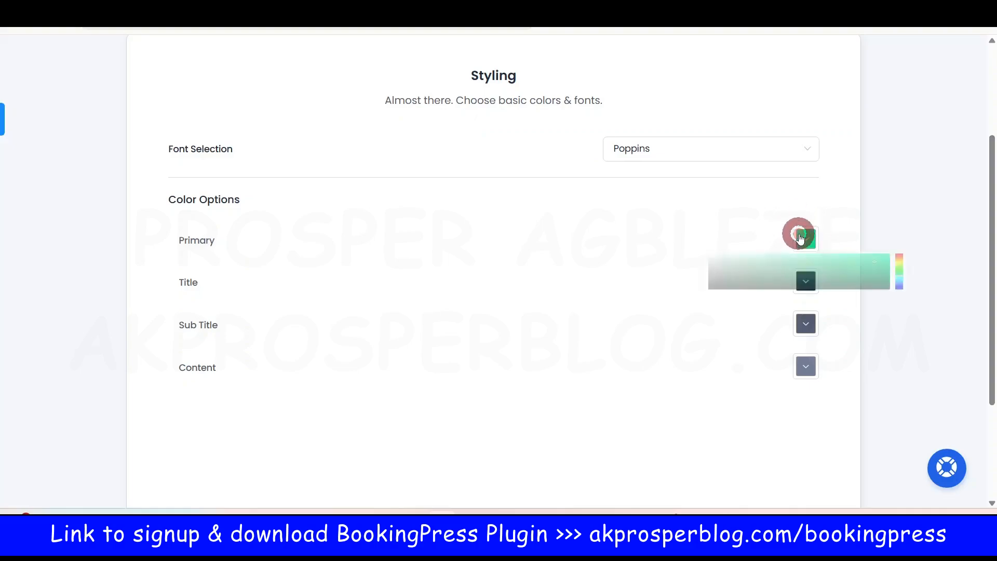
click(830, 305)
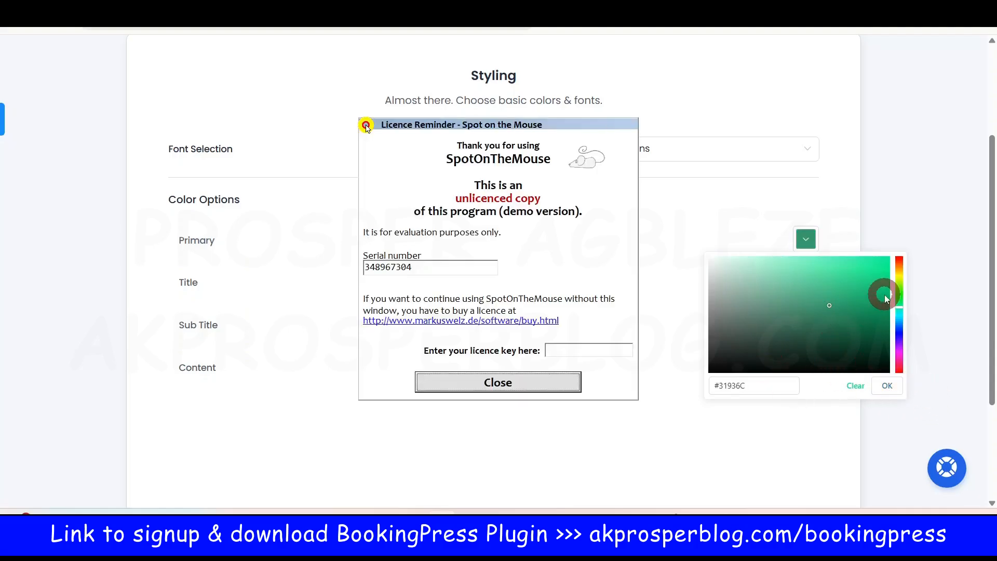
click(523, 382)
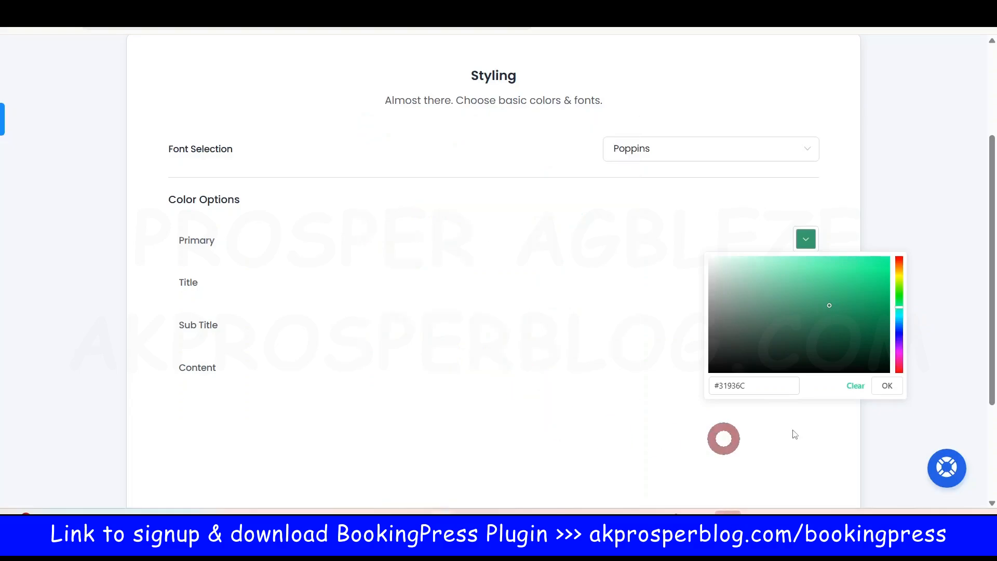
click(898, 332)
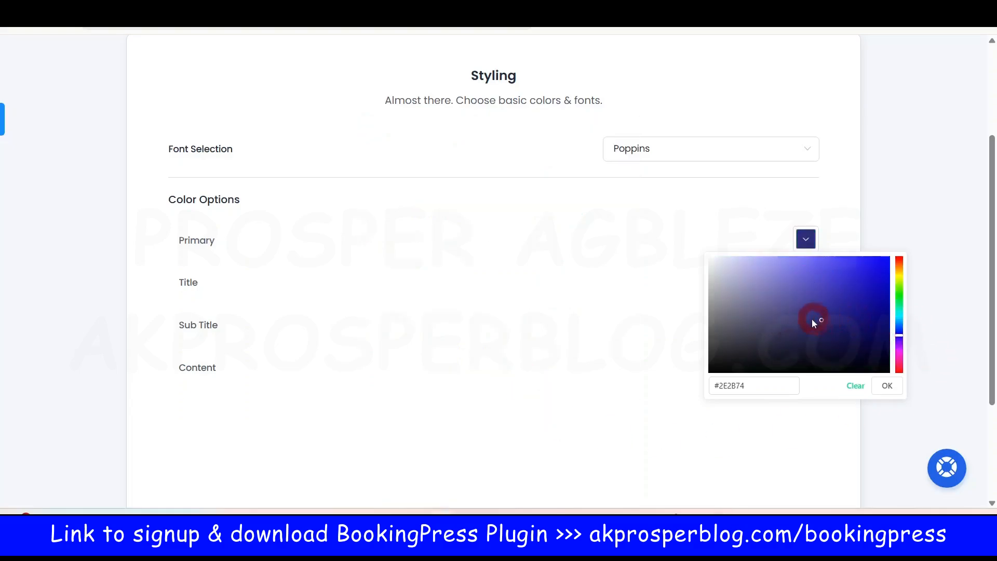
click(779, 442)
click(805, 238)
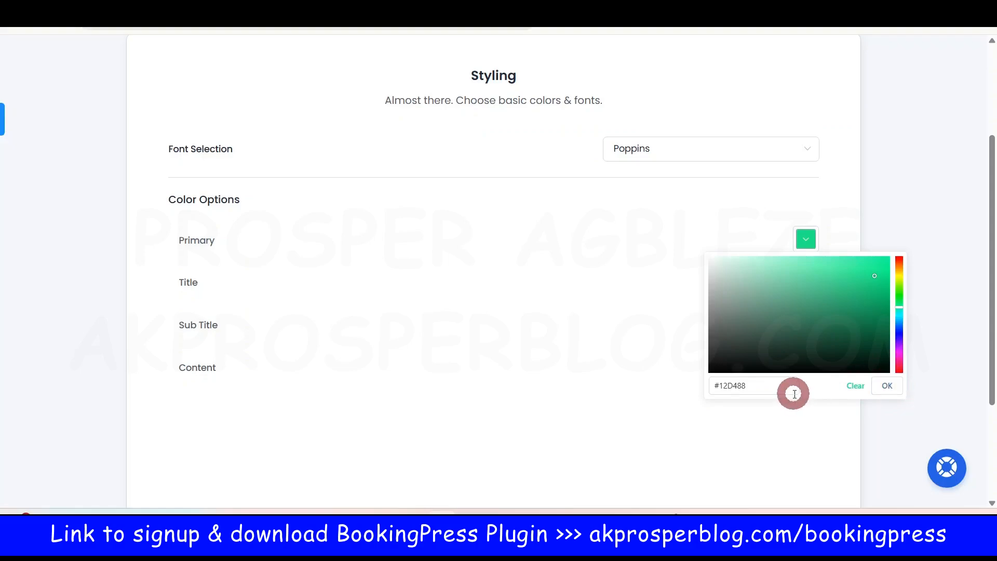
click(887, 385)
click(807, 247)
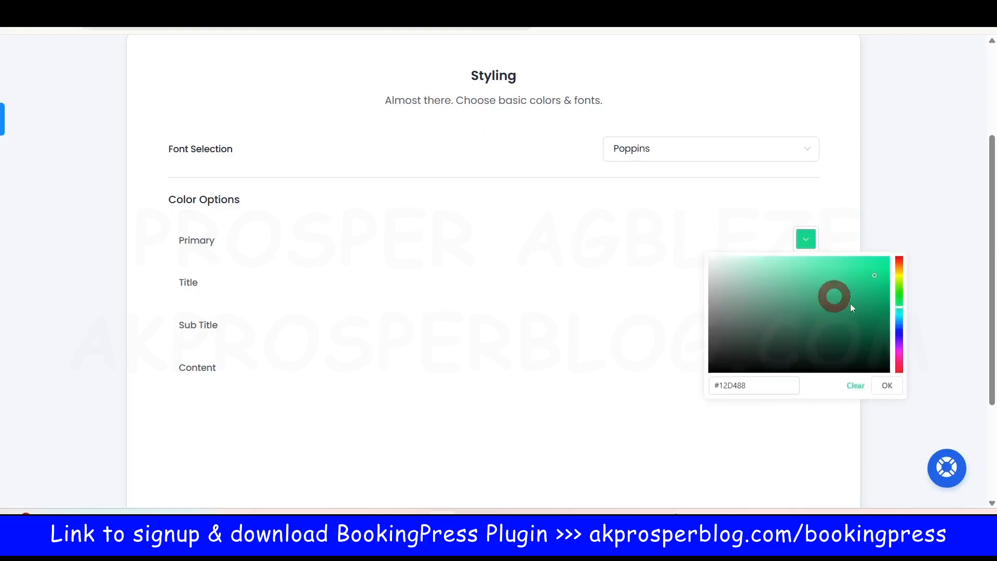
drag(897, 304, 889, 285)
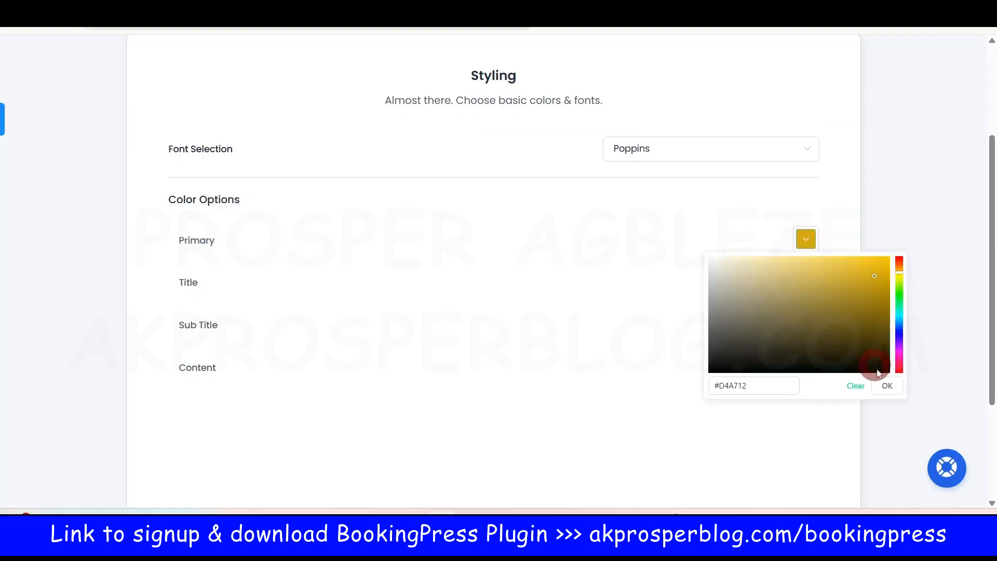
click(888, 386)
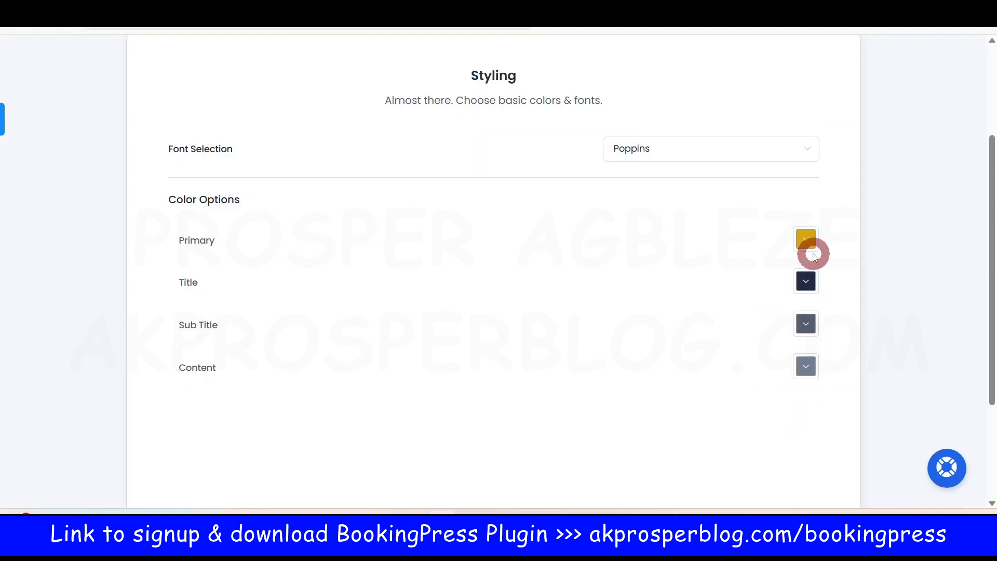
click(808, 242)
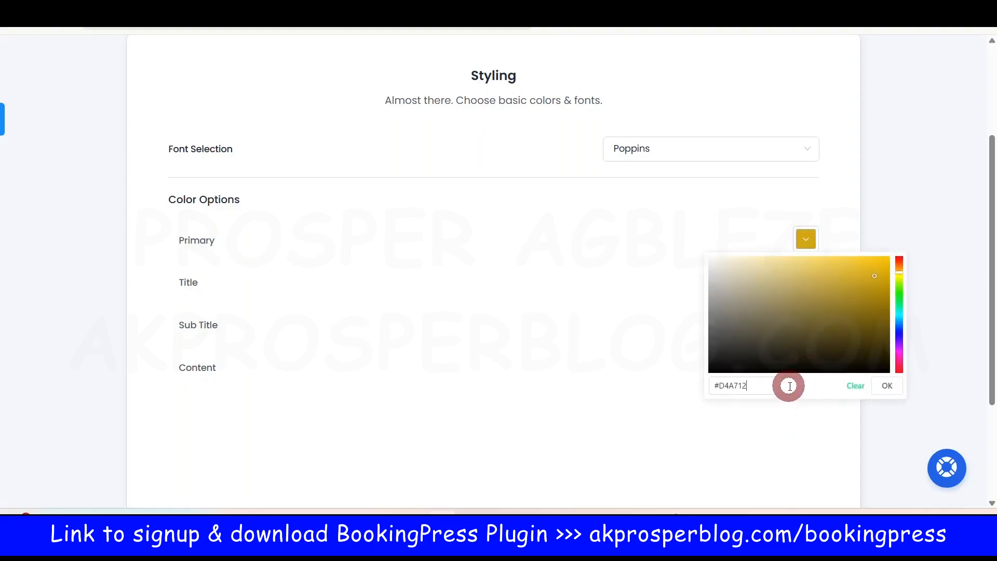
click(888, 387)
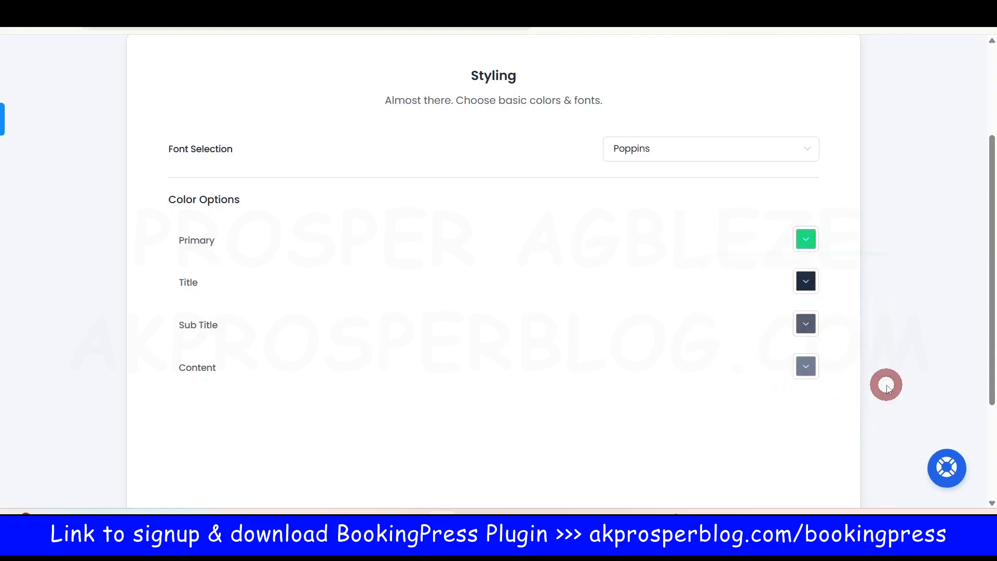
scroll(758, 415, down, 3)
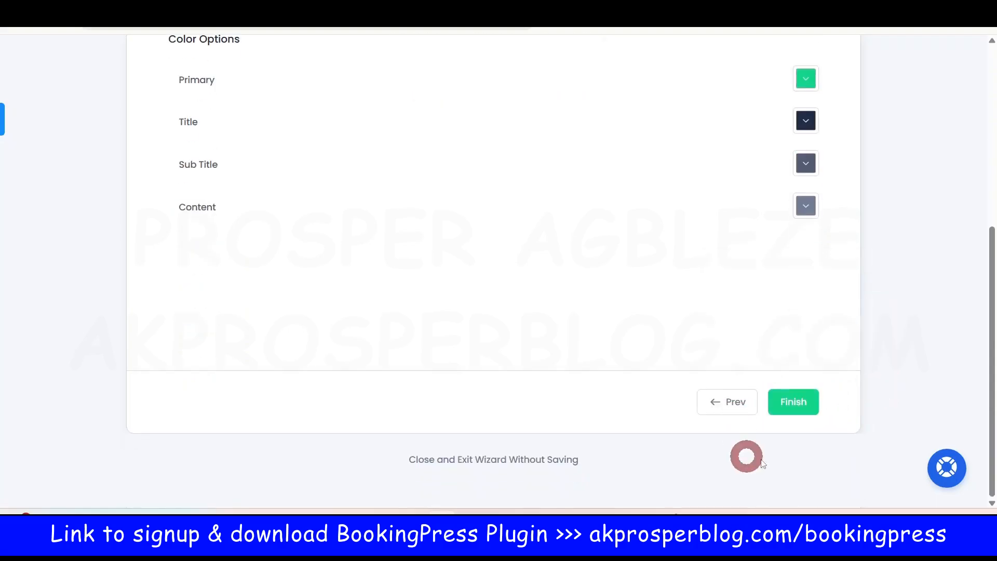
Step: Finish the wizard, view the Congratulations page shortcodes, and open a blank sticky note
click(794, 402)
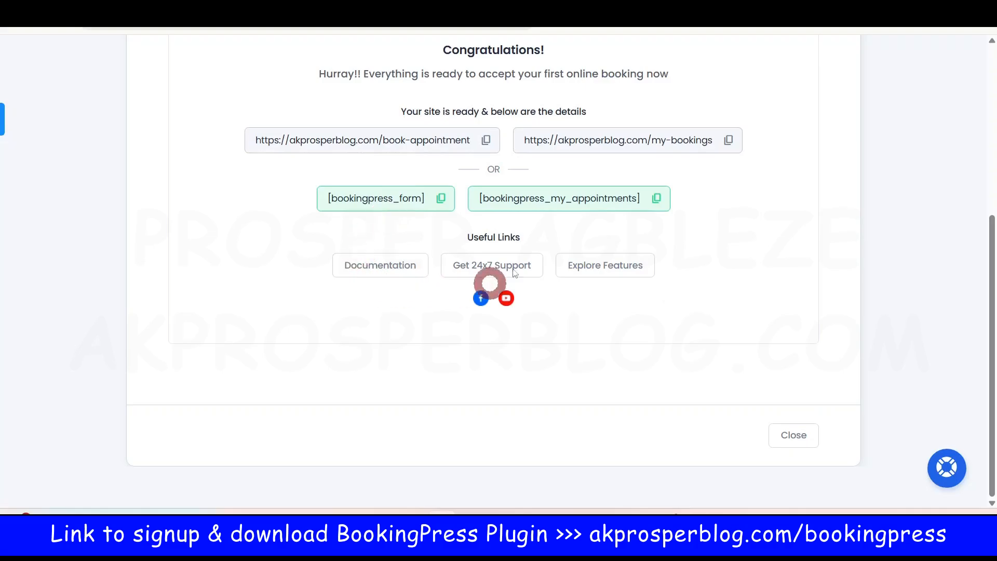
scroll(403, 233, up, 2)
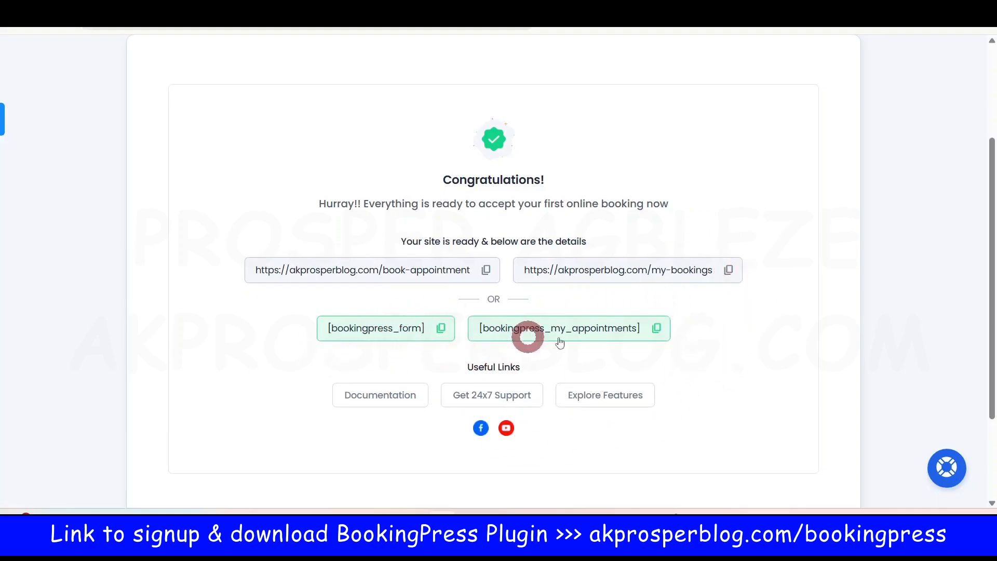
mouse_move(388, 512)
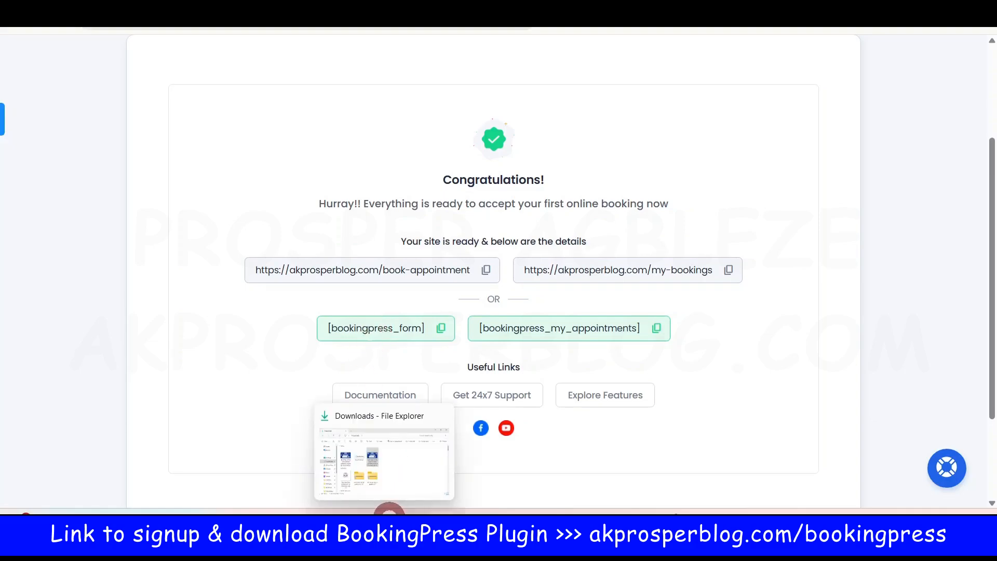
click(321, 521)
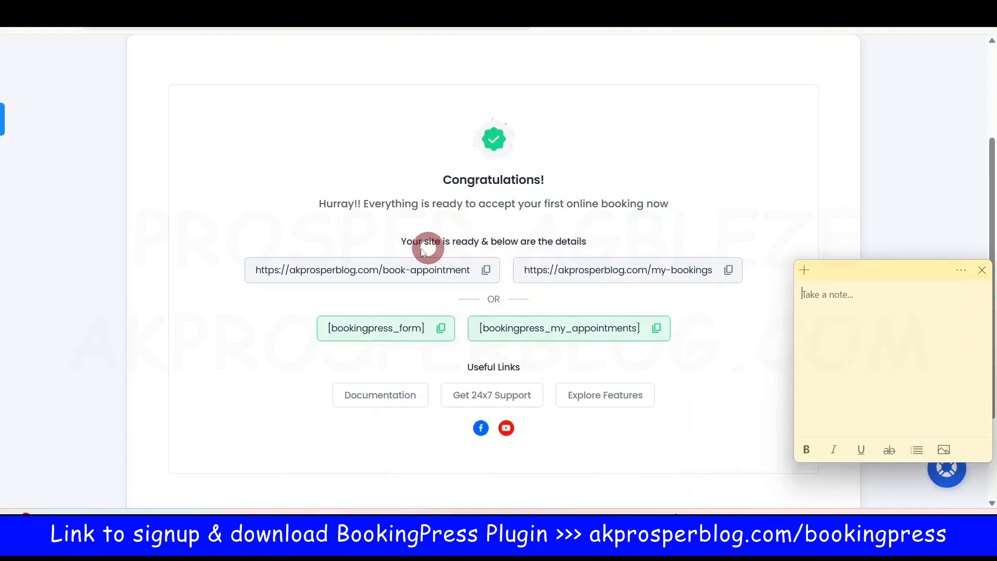